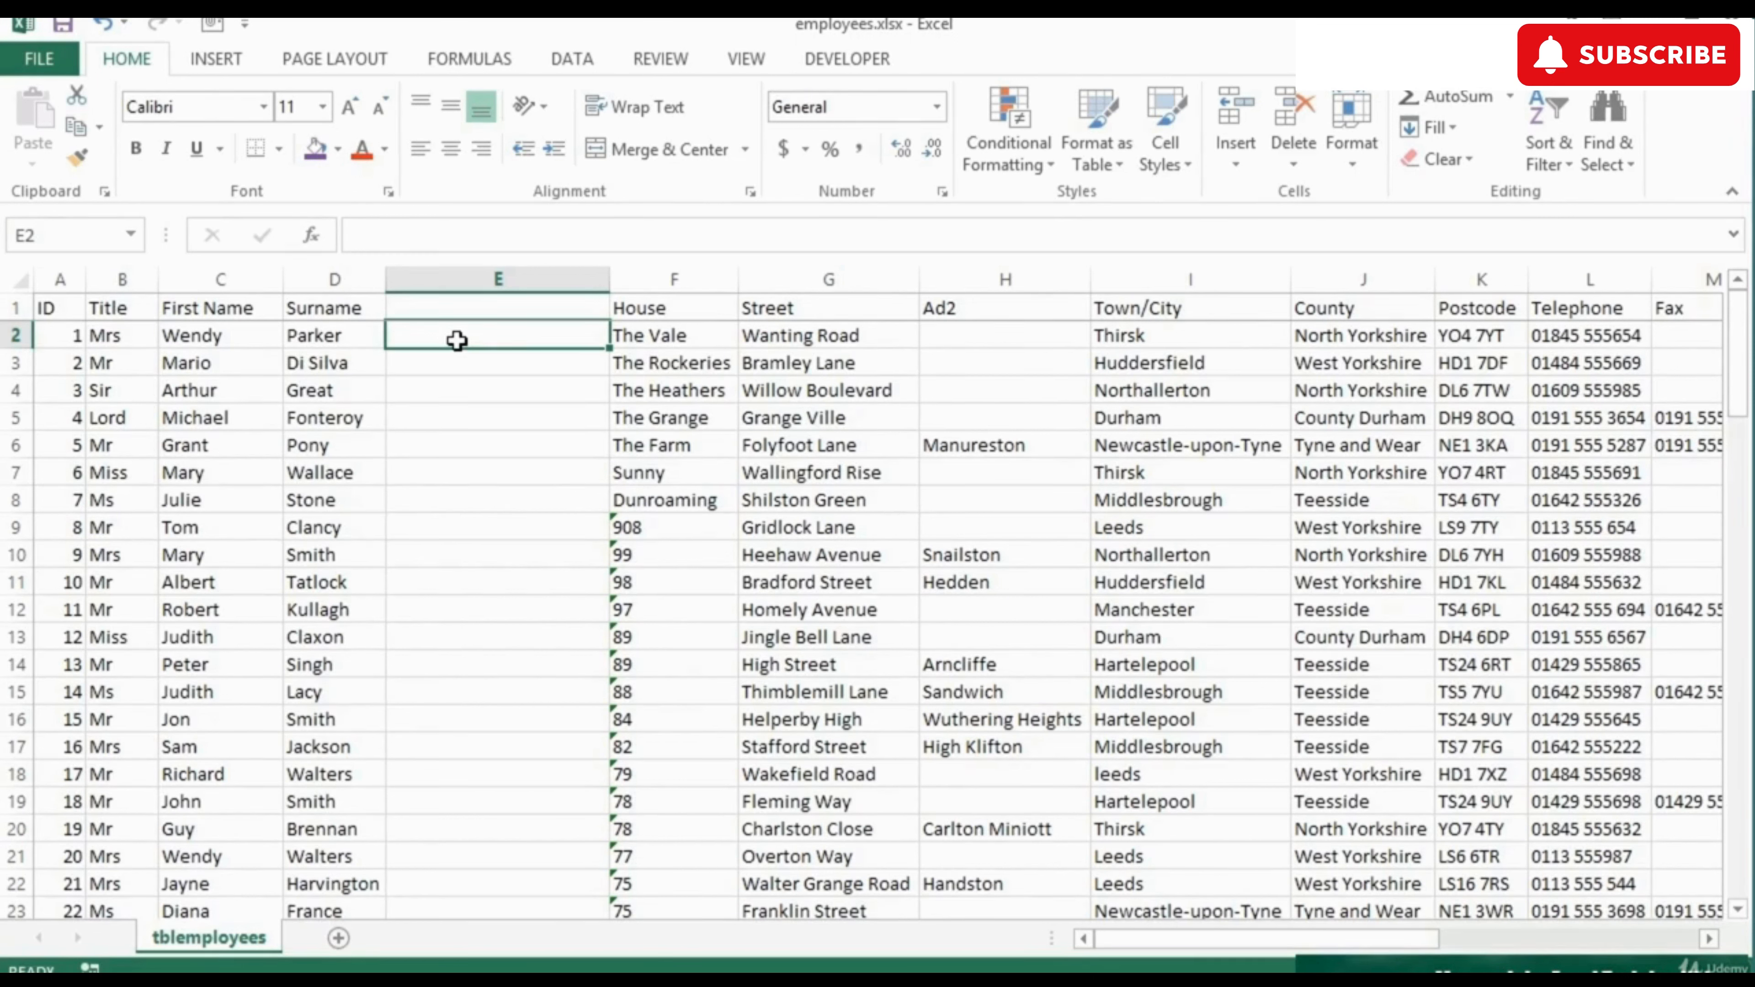
Enter 'W Parker' in E2 as the example and Flash Fill column E.
{"action": "type", "text": "W Parker"}
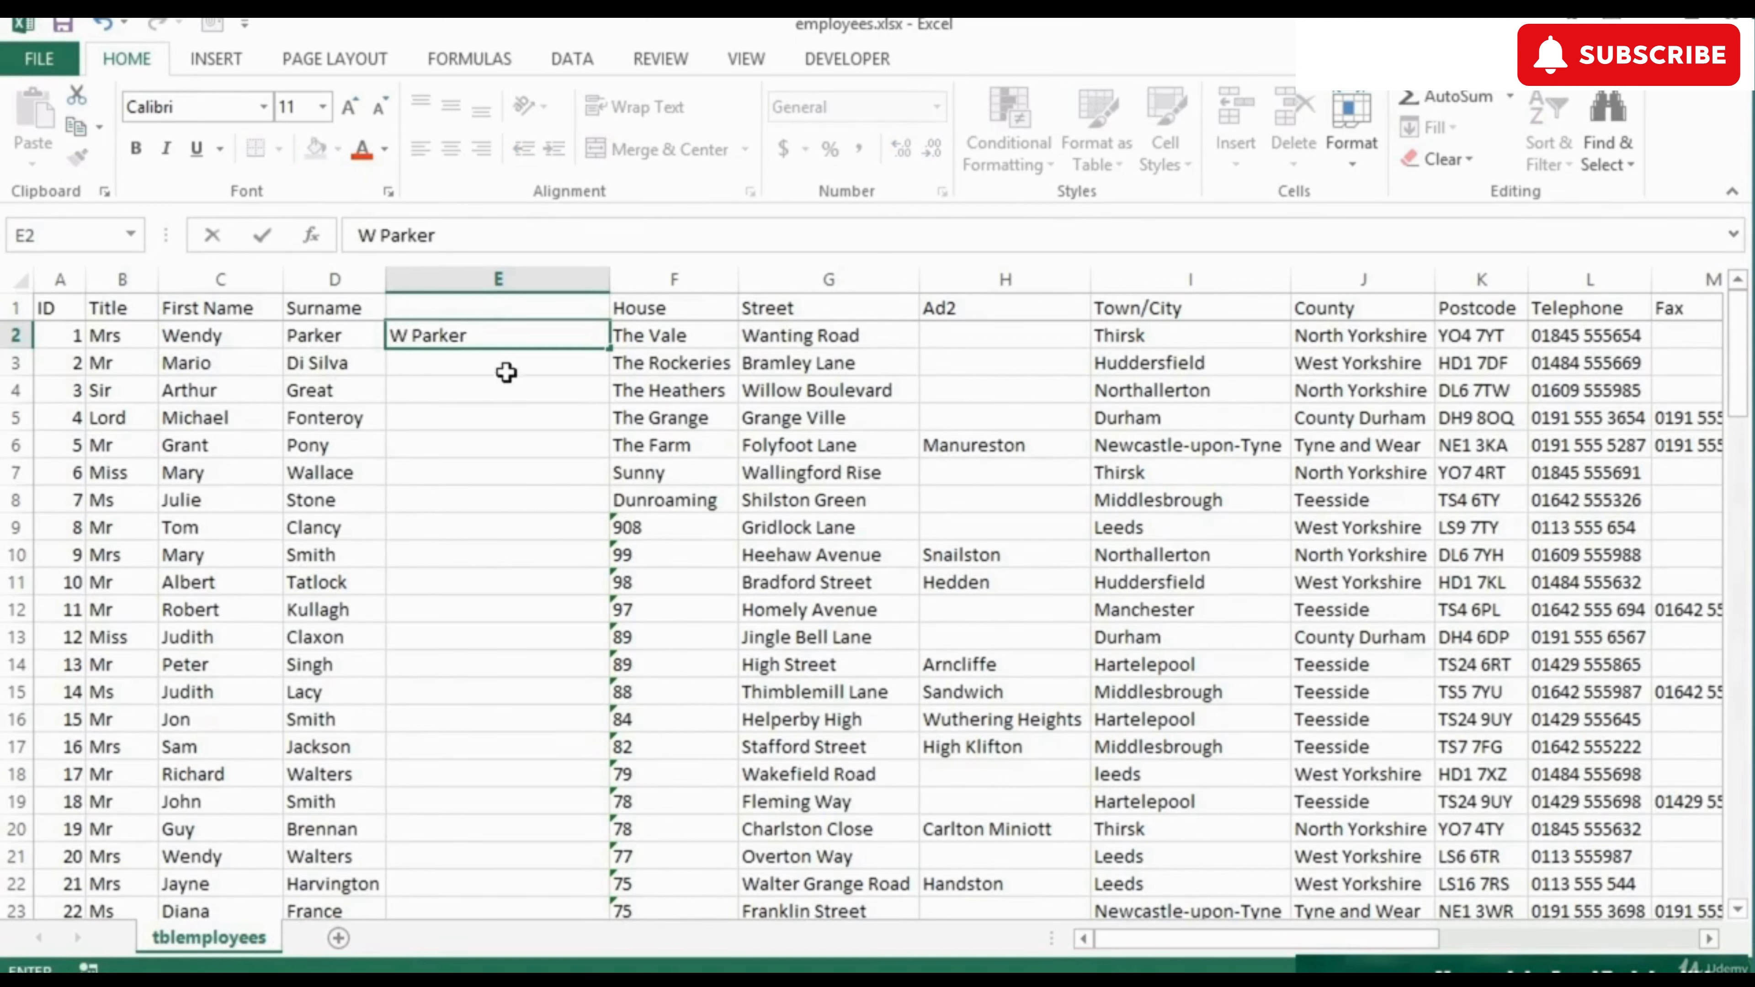
{"action": "left_click", "coordinate": [537, 358]}
{"action": "left_click", "coordinate": [538, 337]}
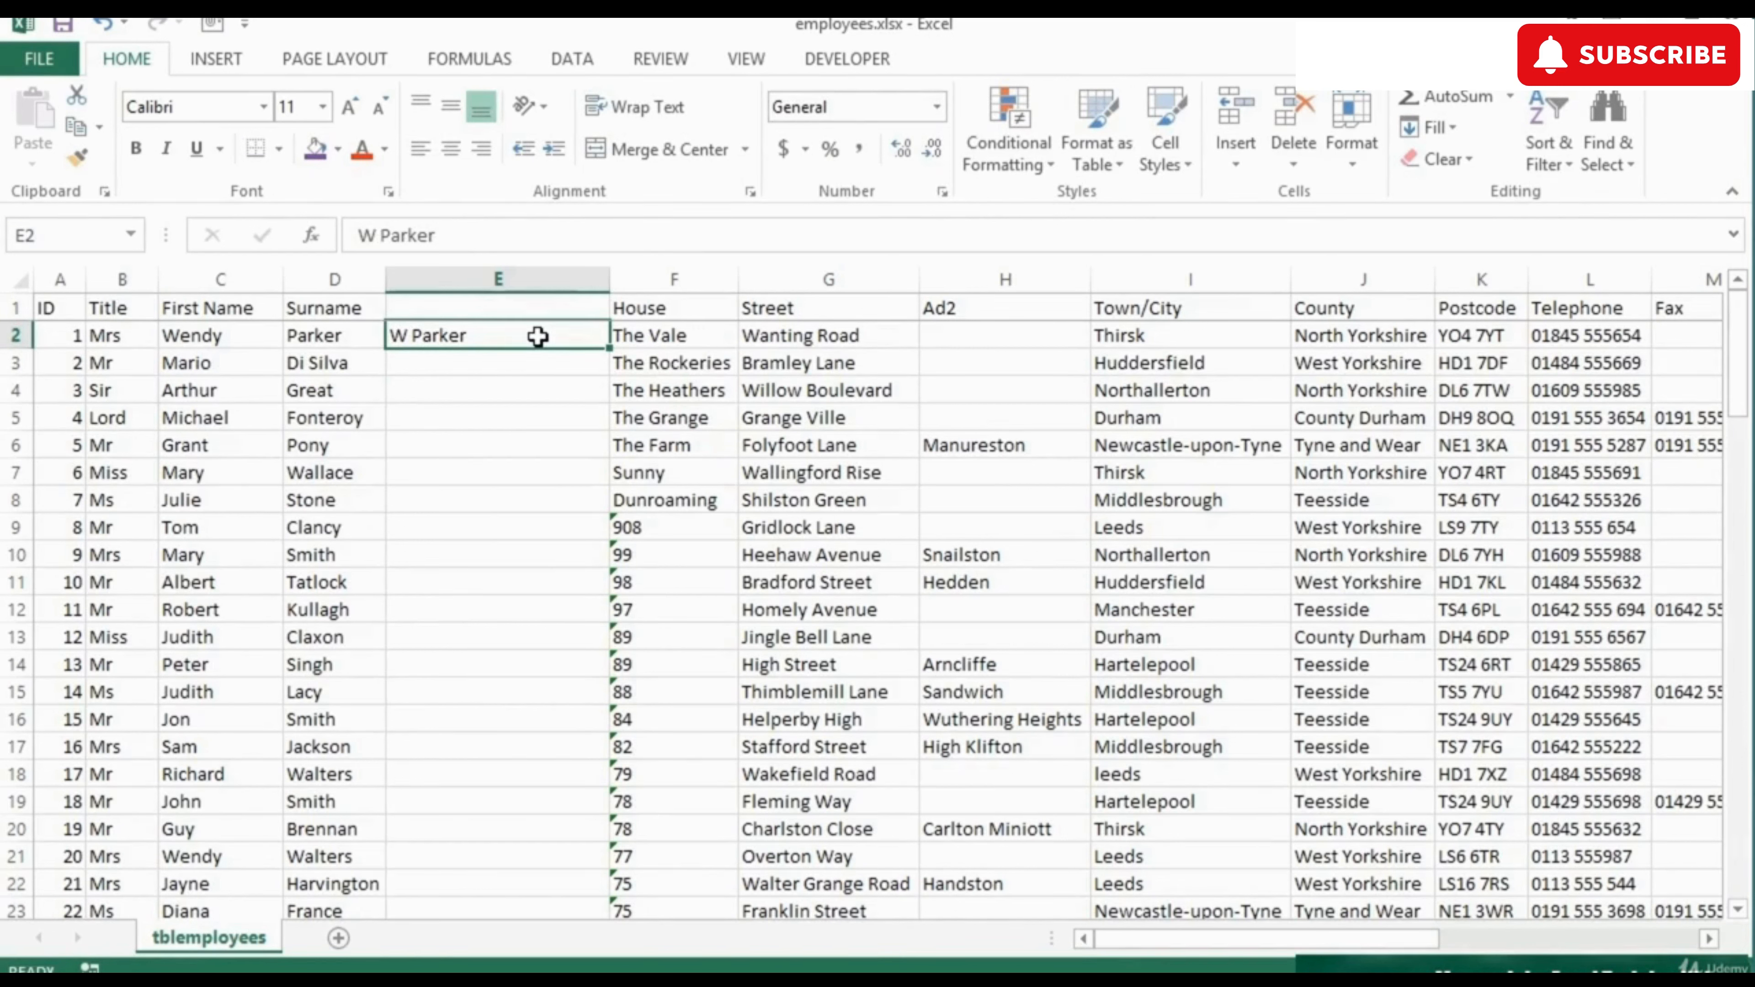
{"action": "left_click", "coordinate": [560, 63]}
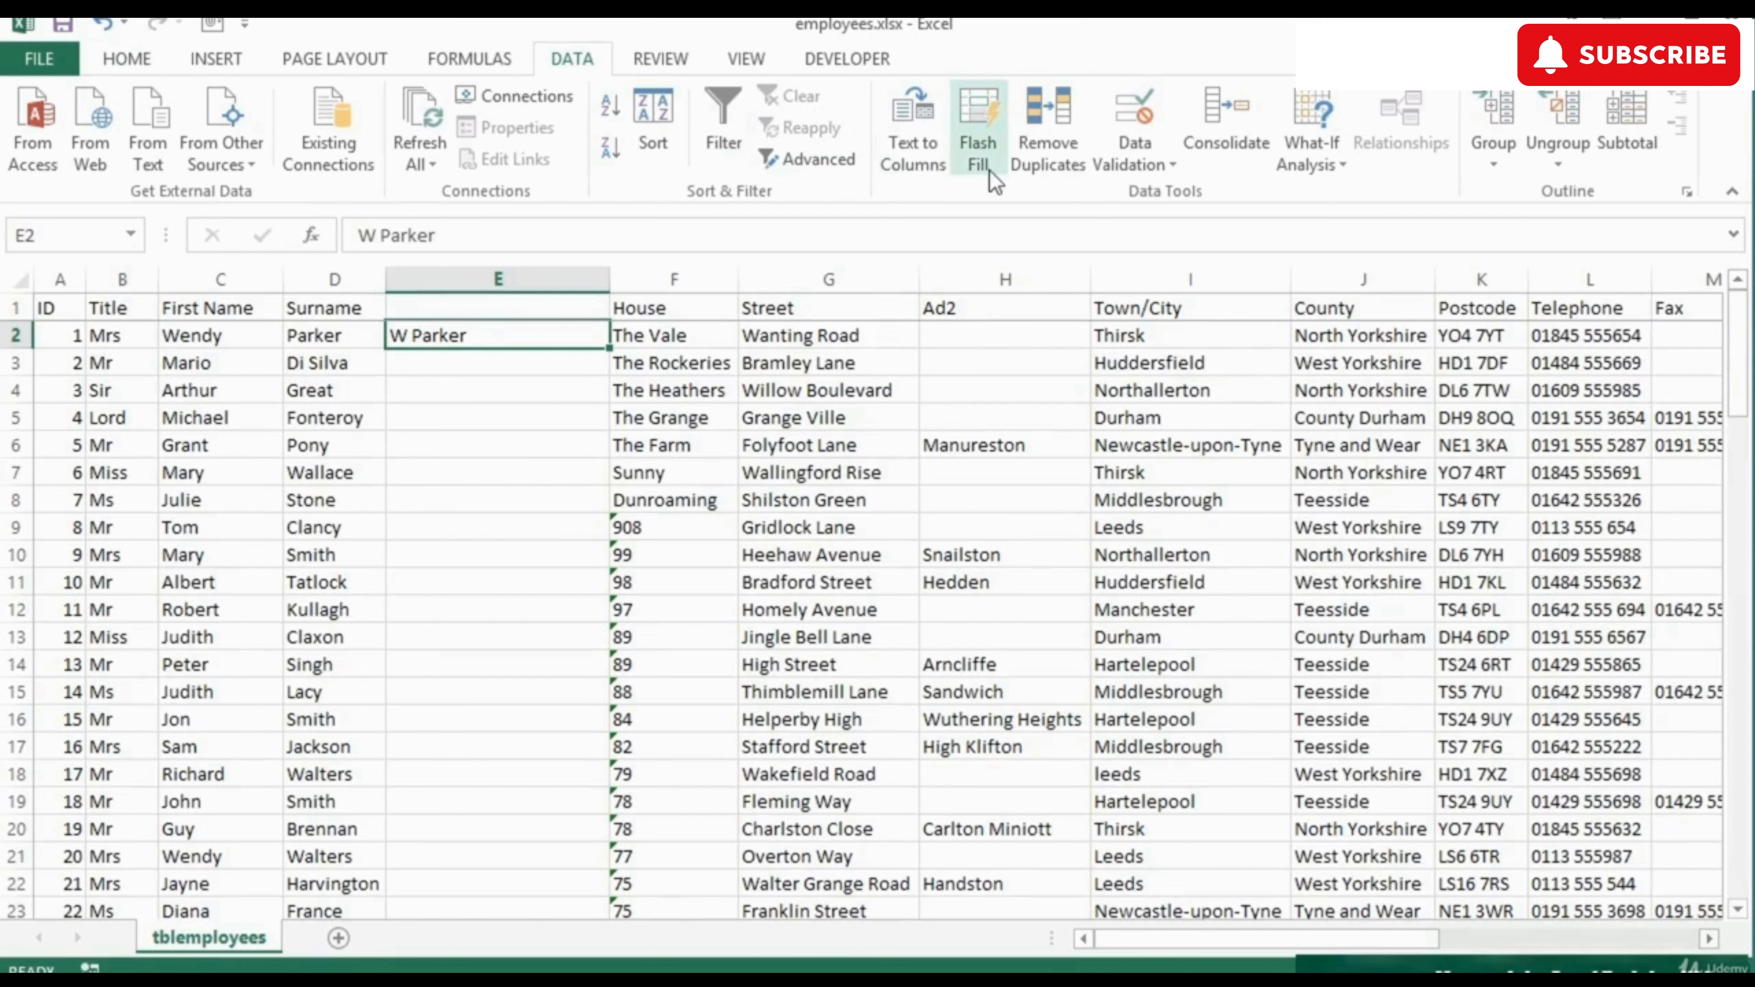
{"action": "left_click", "coordinate": [975, 145]}
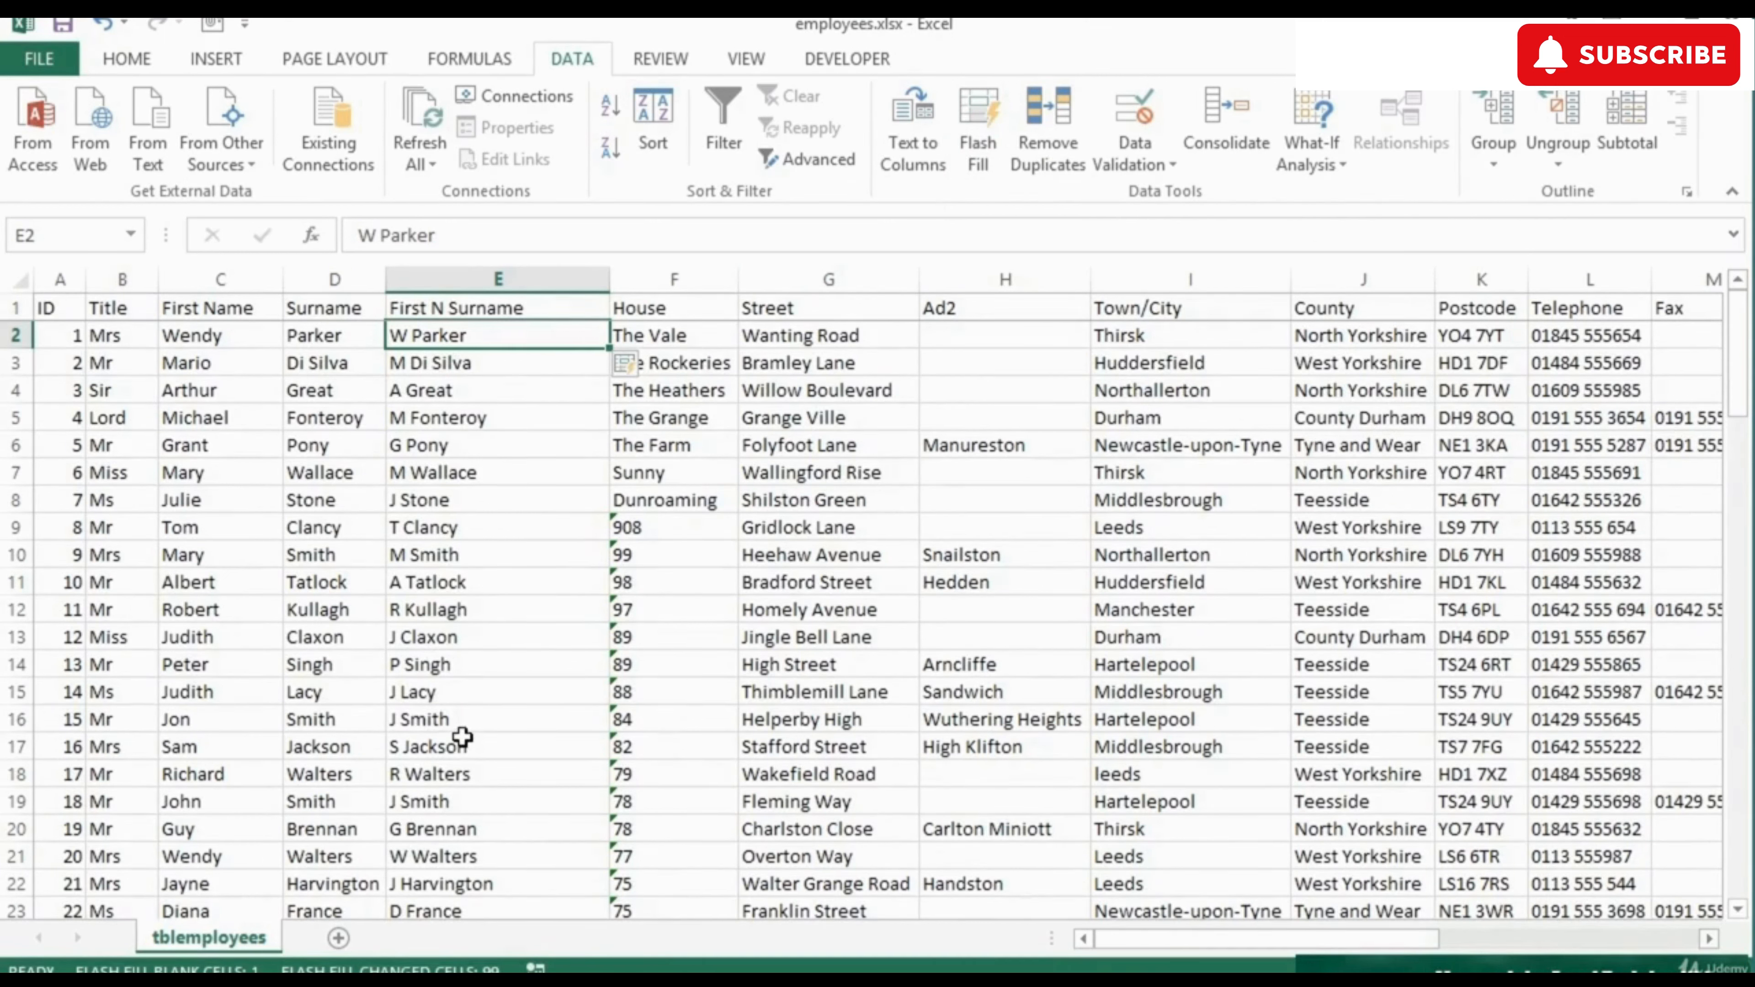
{"action": "left_click", "coordinate": [459, 837]}
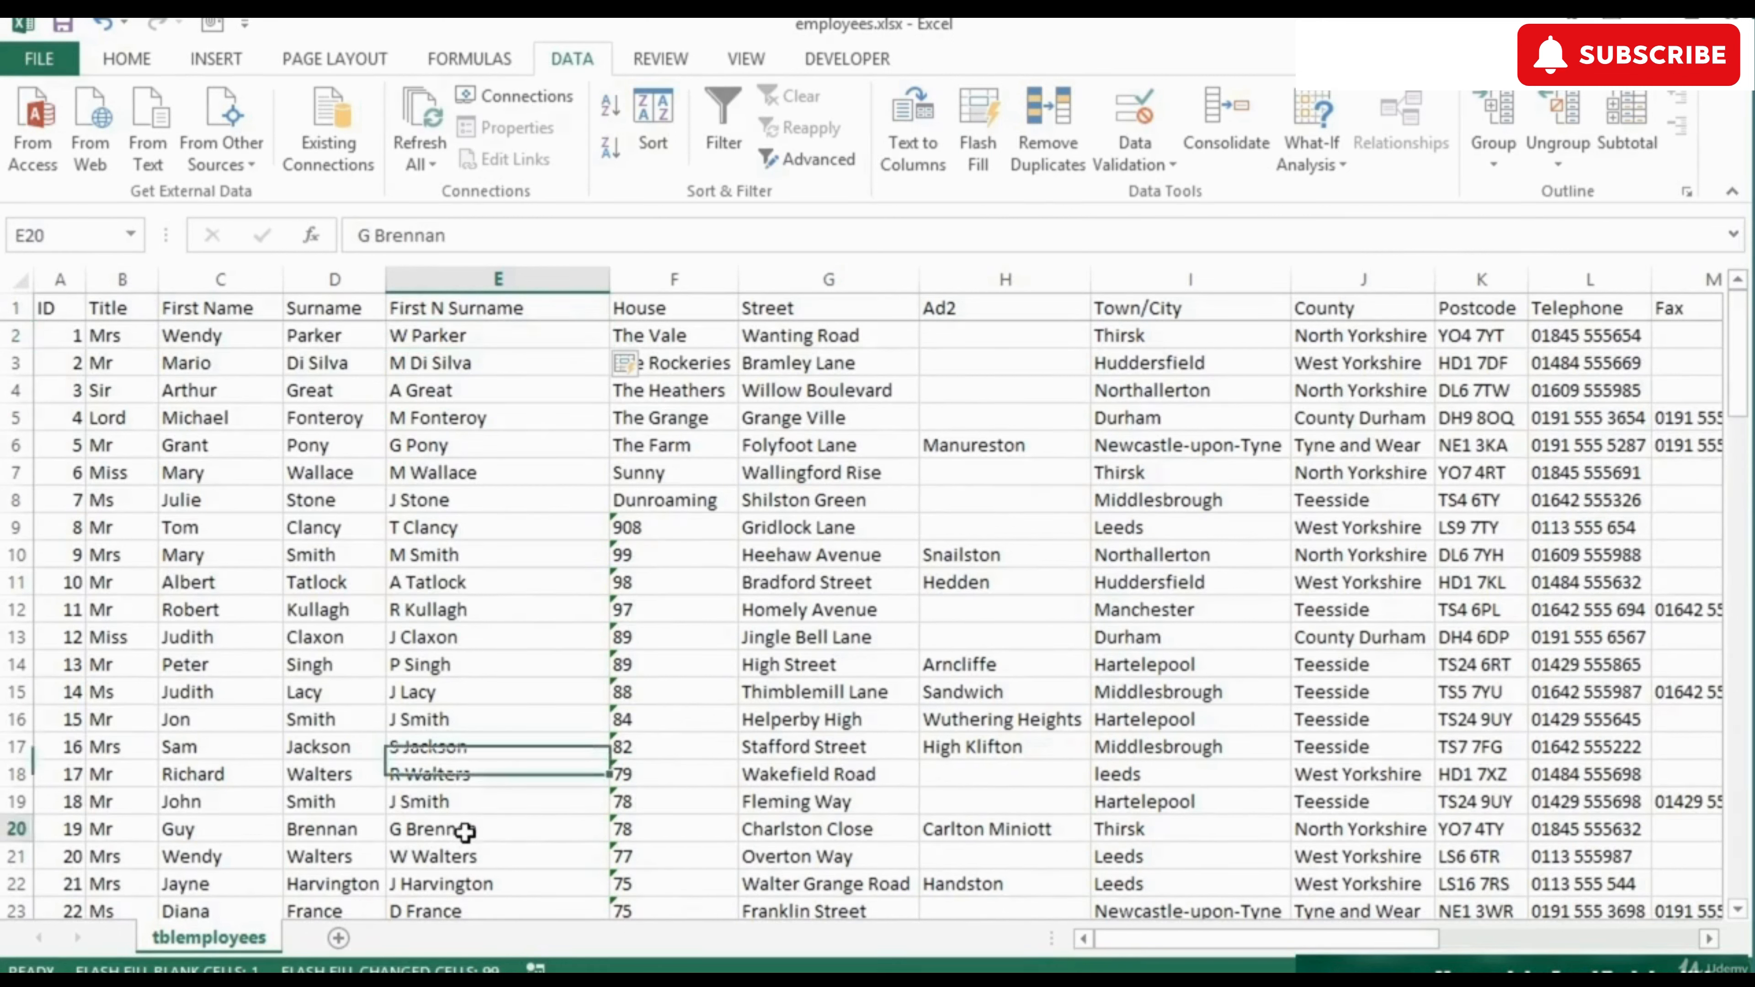
{"action": "double_click", "coordinate": [490, 829]}
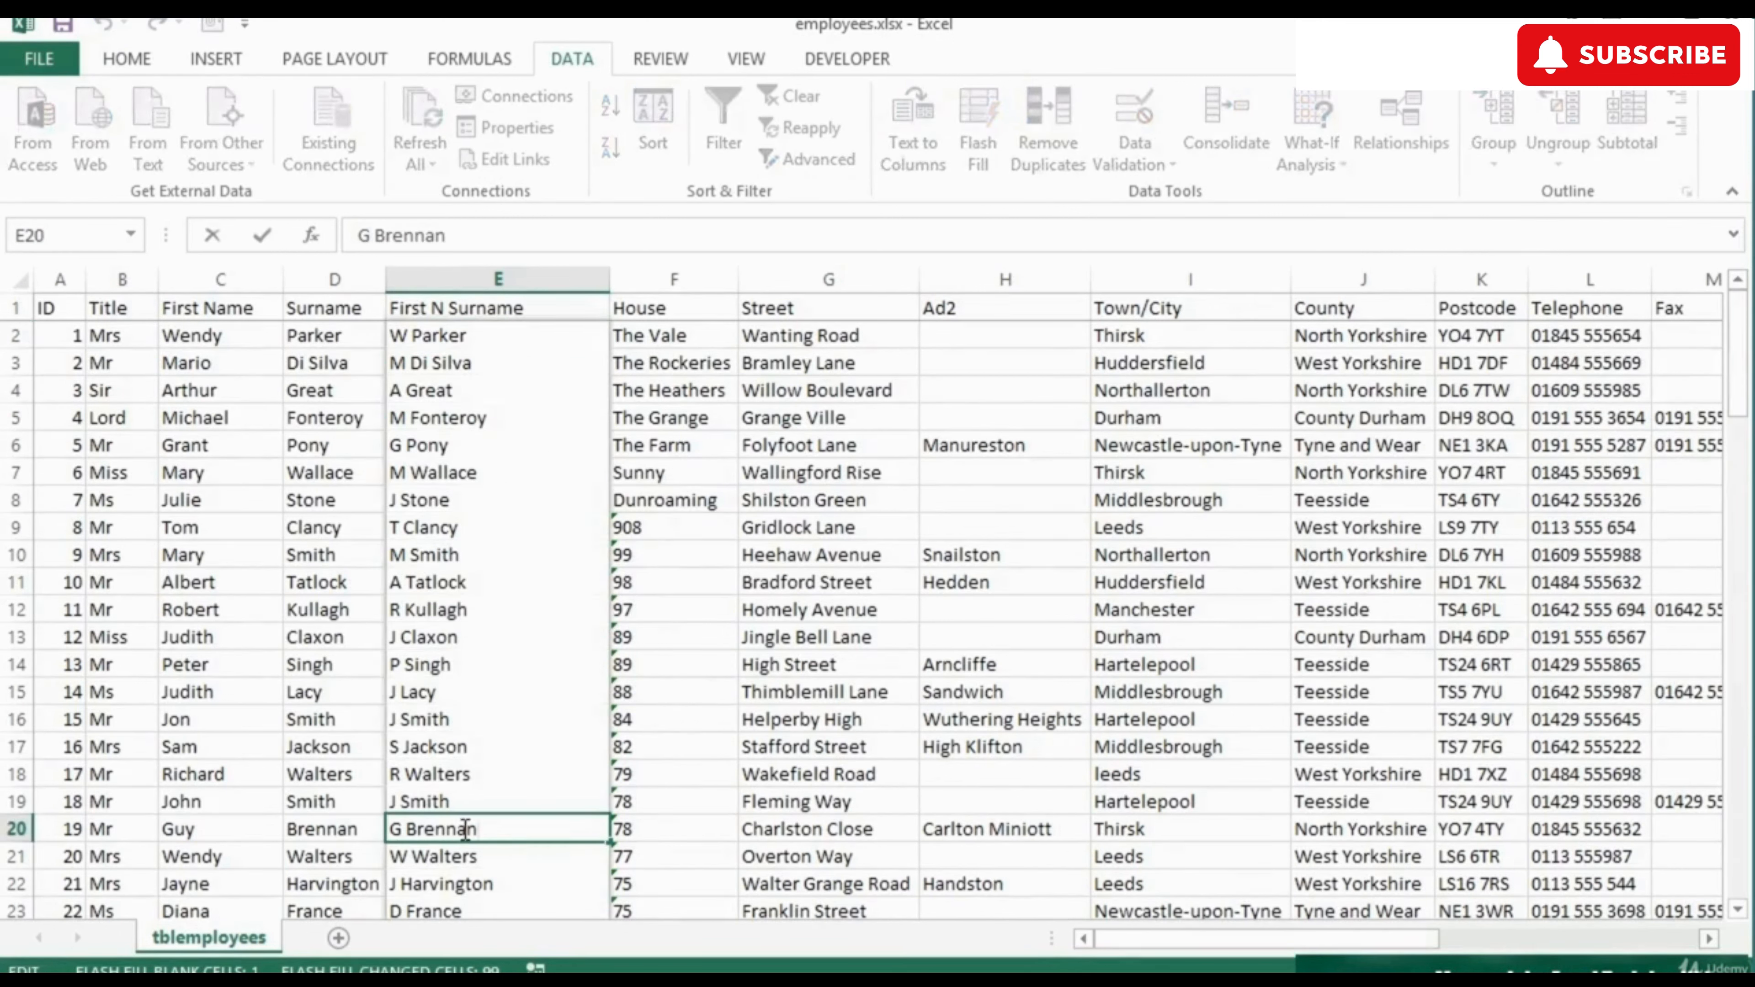
{"action": "left_click", "coordinate": [459, 341]}
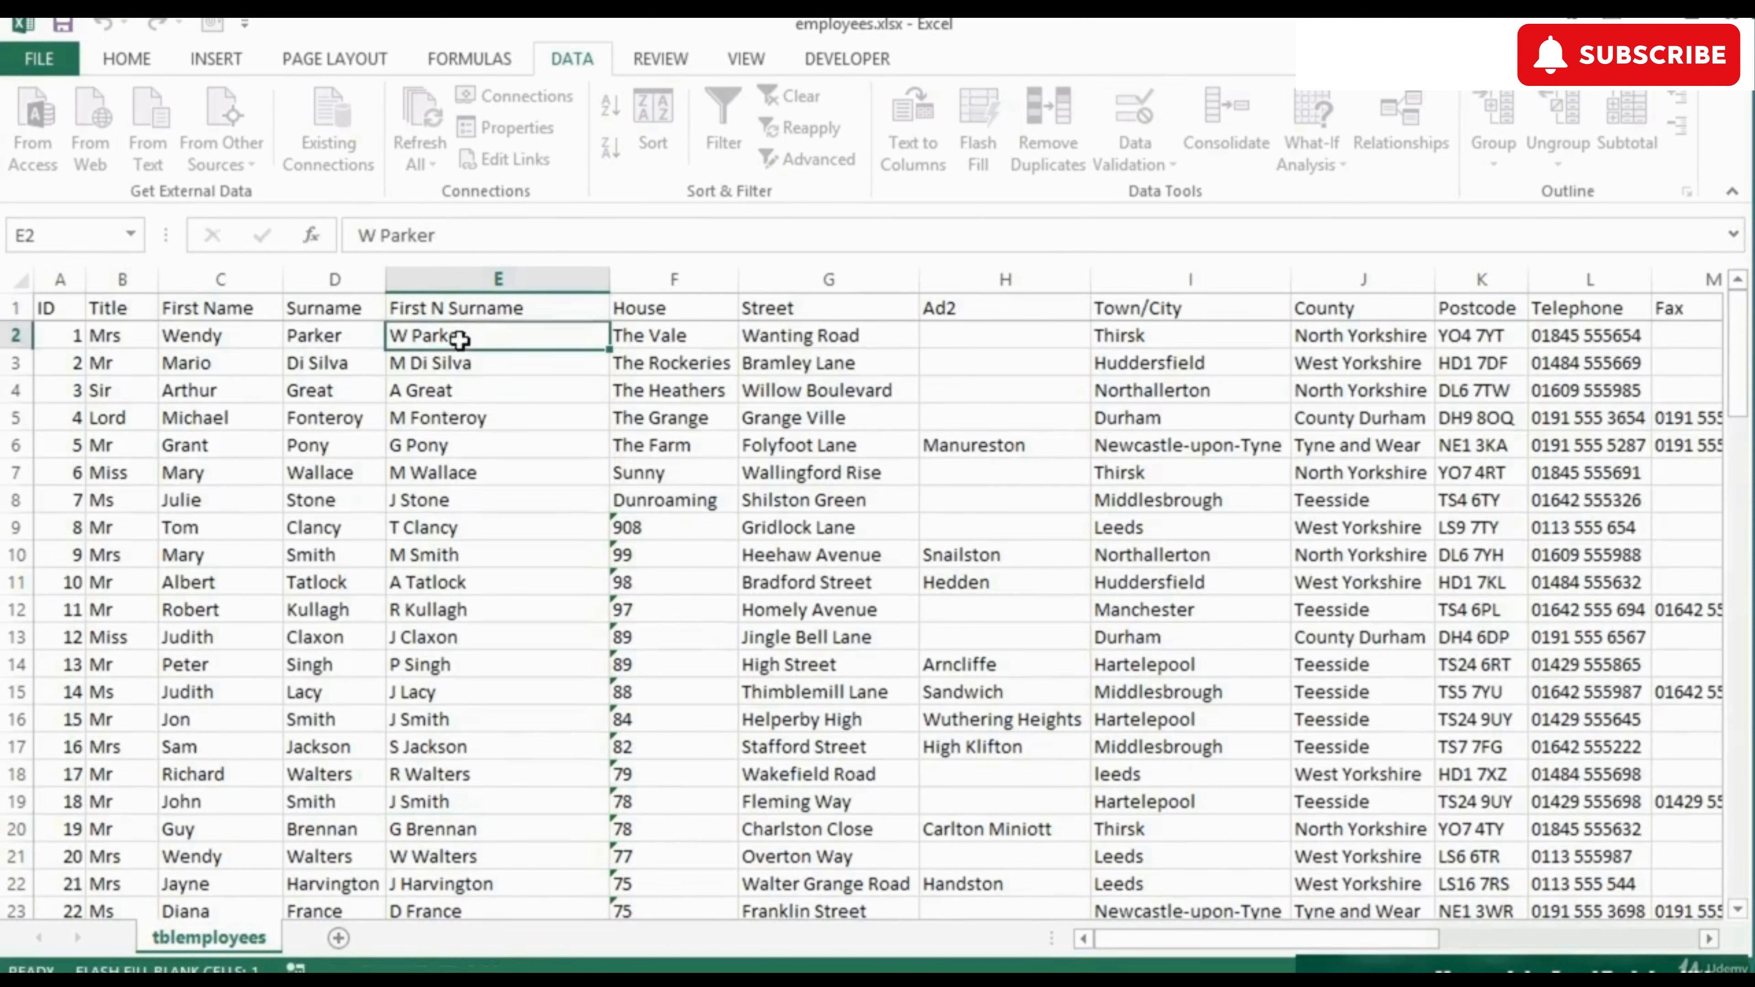
{"action": "left_click", "coordinate": [464, 308]}
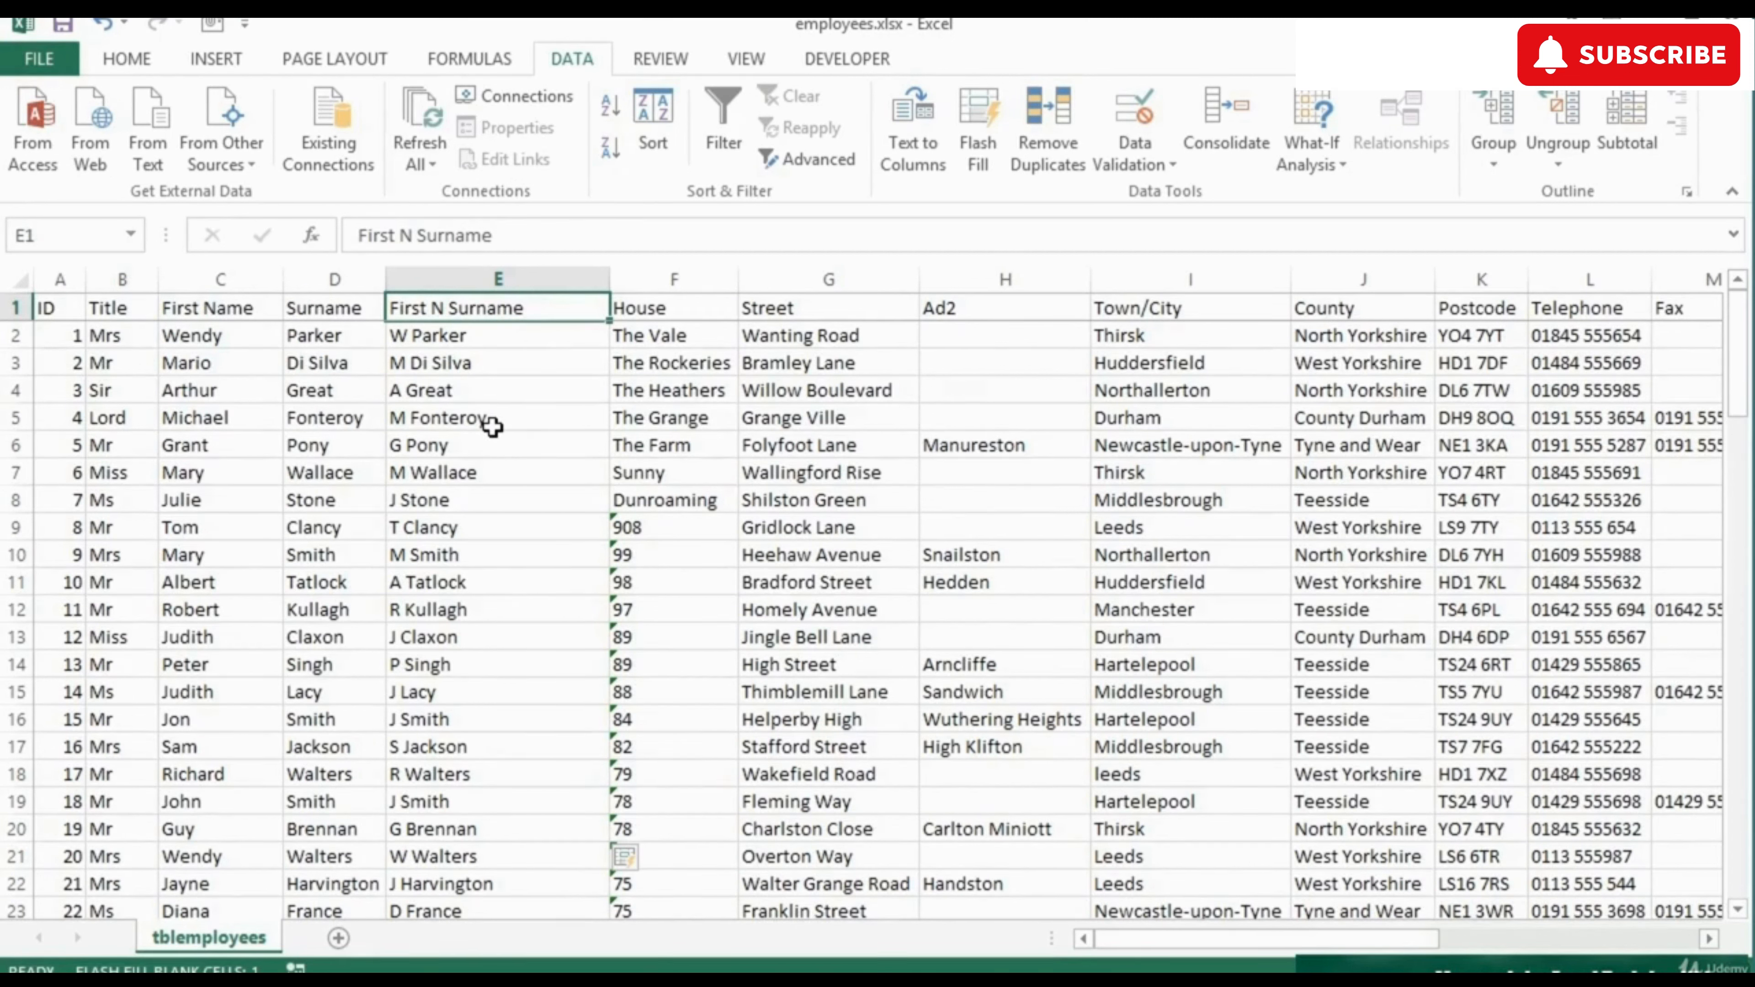
Insert a new empty column F before House and widen it.
{"action": "left_click", "coordinate": [696, 279]}
{"action": "right_click", "coordinate": [697, 280]}
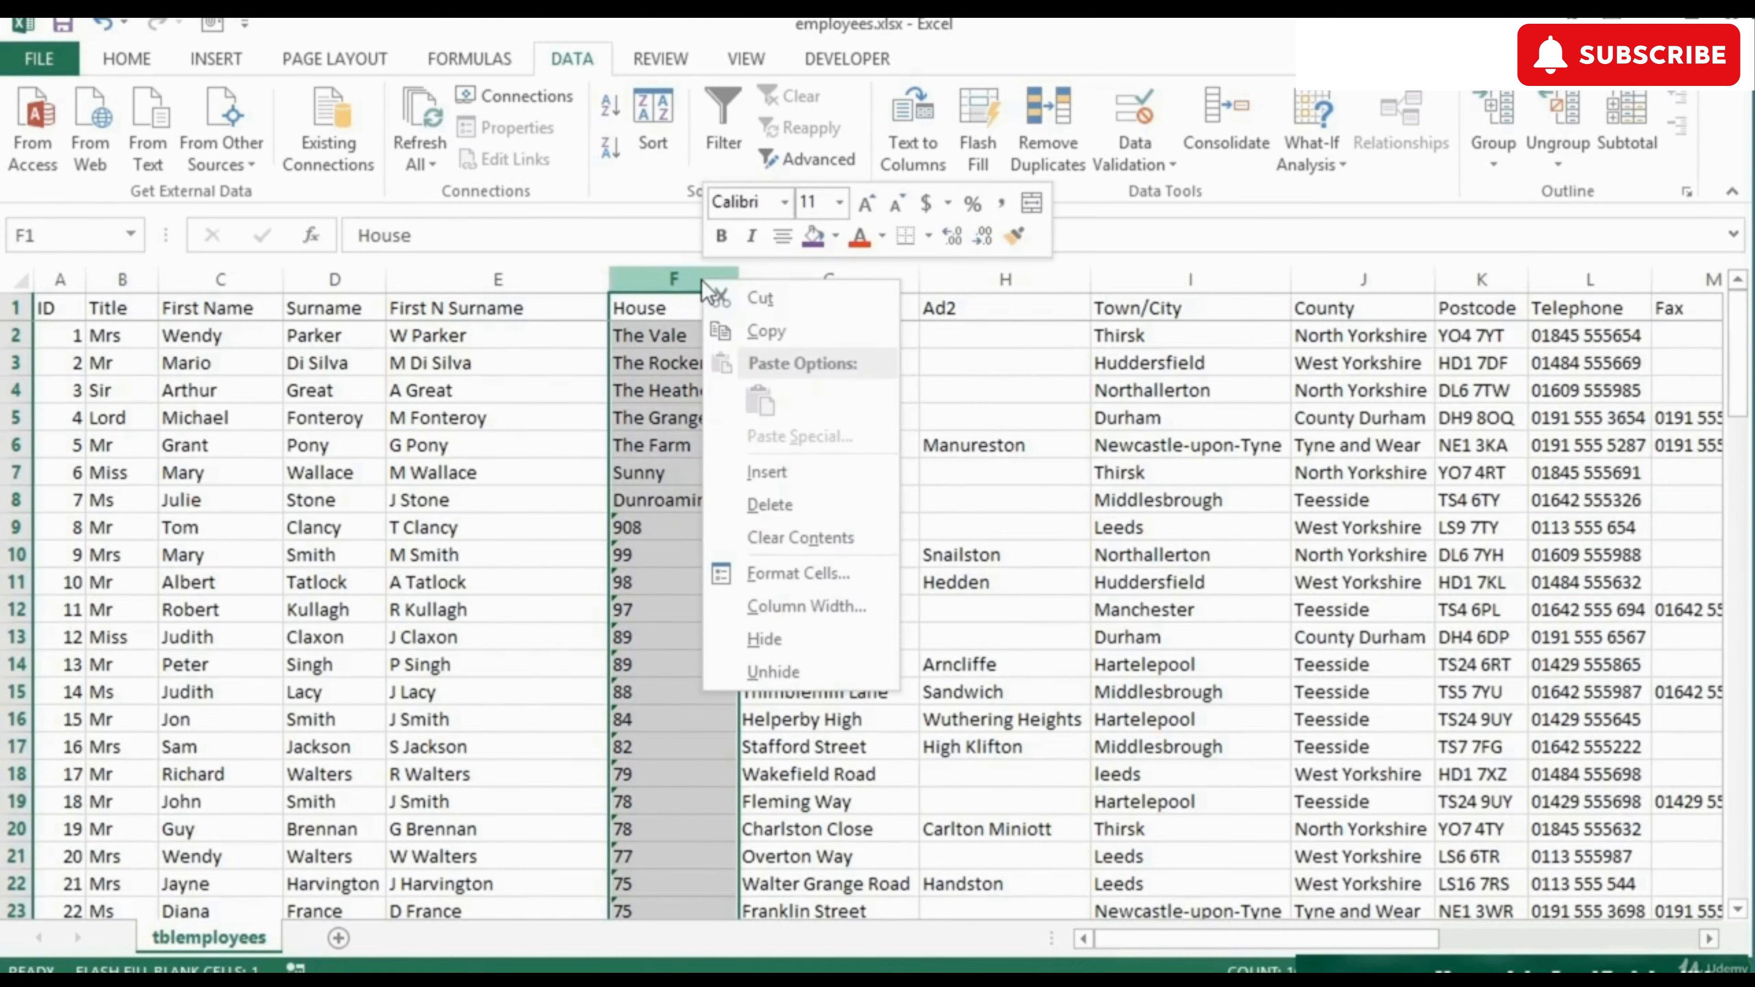
{"action": "left_click", "coordinate": [798, 477]}
{"action": "left_click_drag", "start_coordinate": [834, 279], "coordinate": [1023, 279]}
{"action": "left_click", "coordinate": [764, 335]}
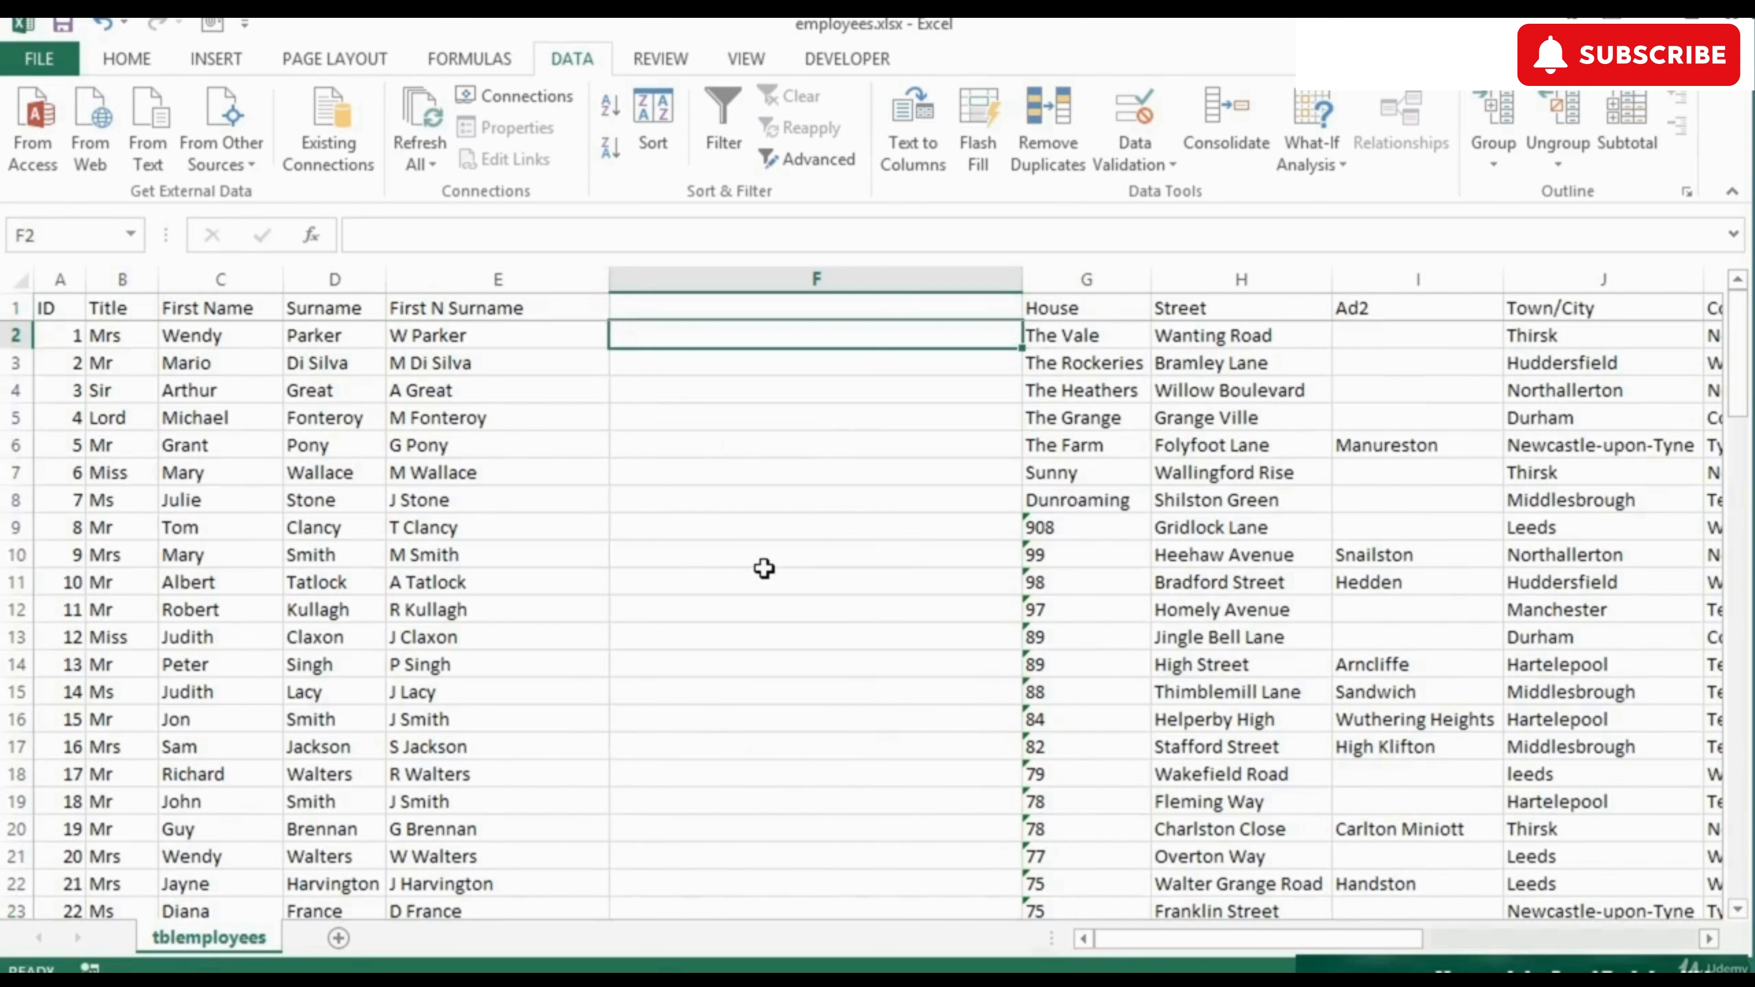
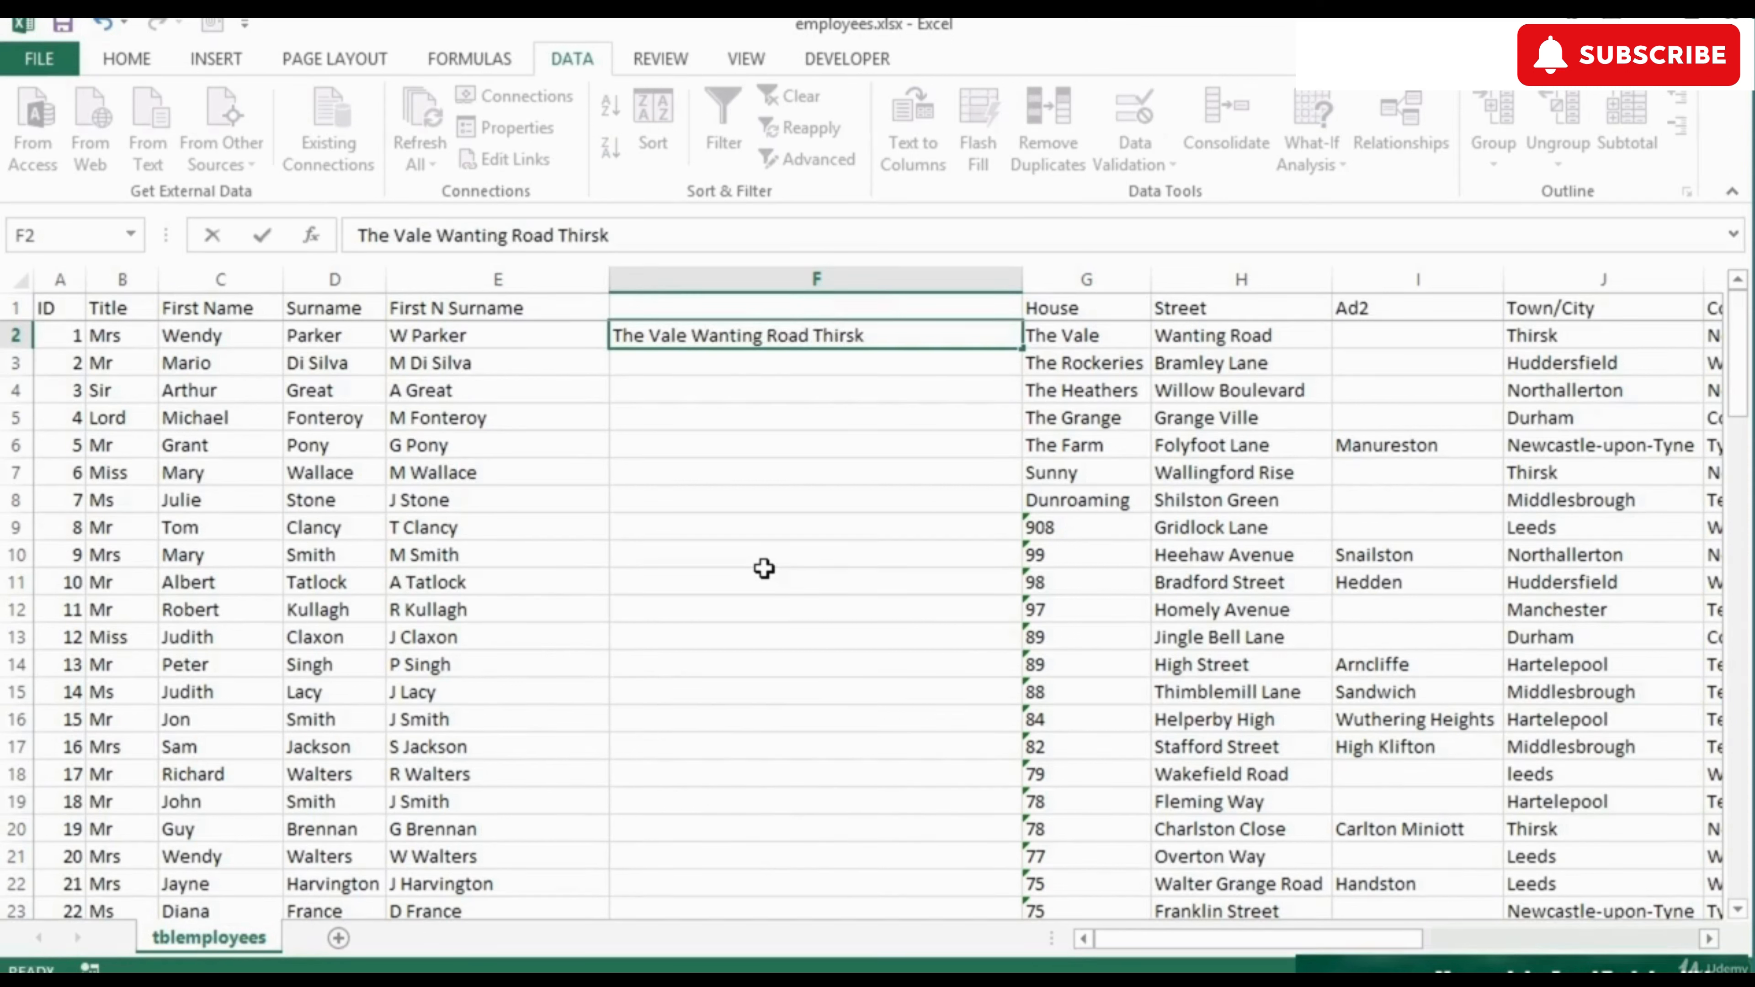
{"action": "key", "text": "Return"}
{"action": "key", "text": "Up"}
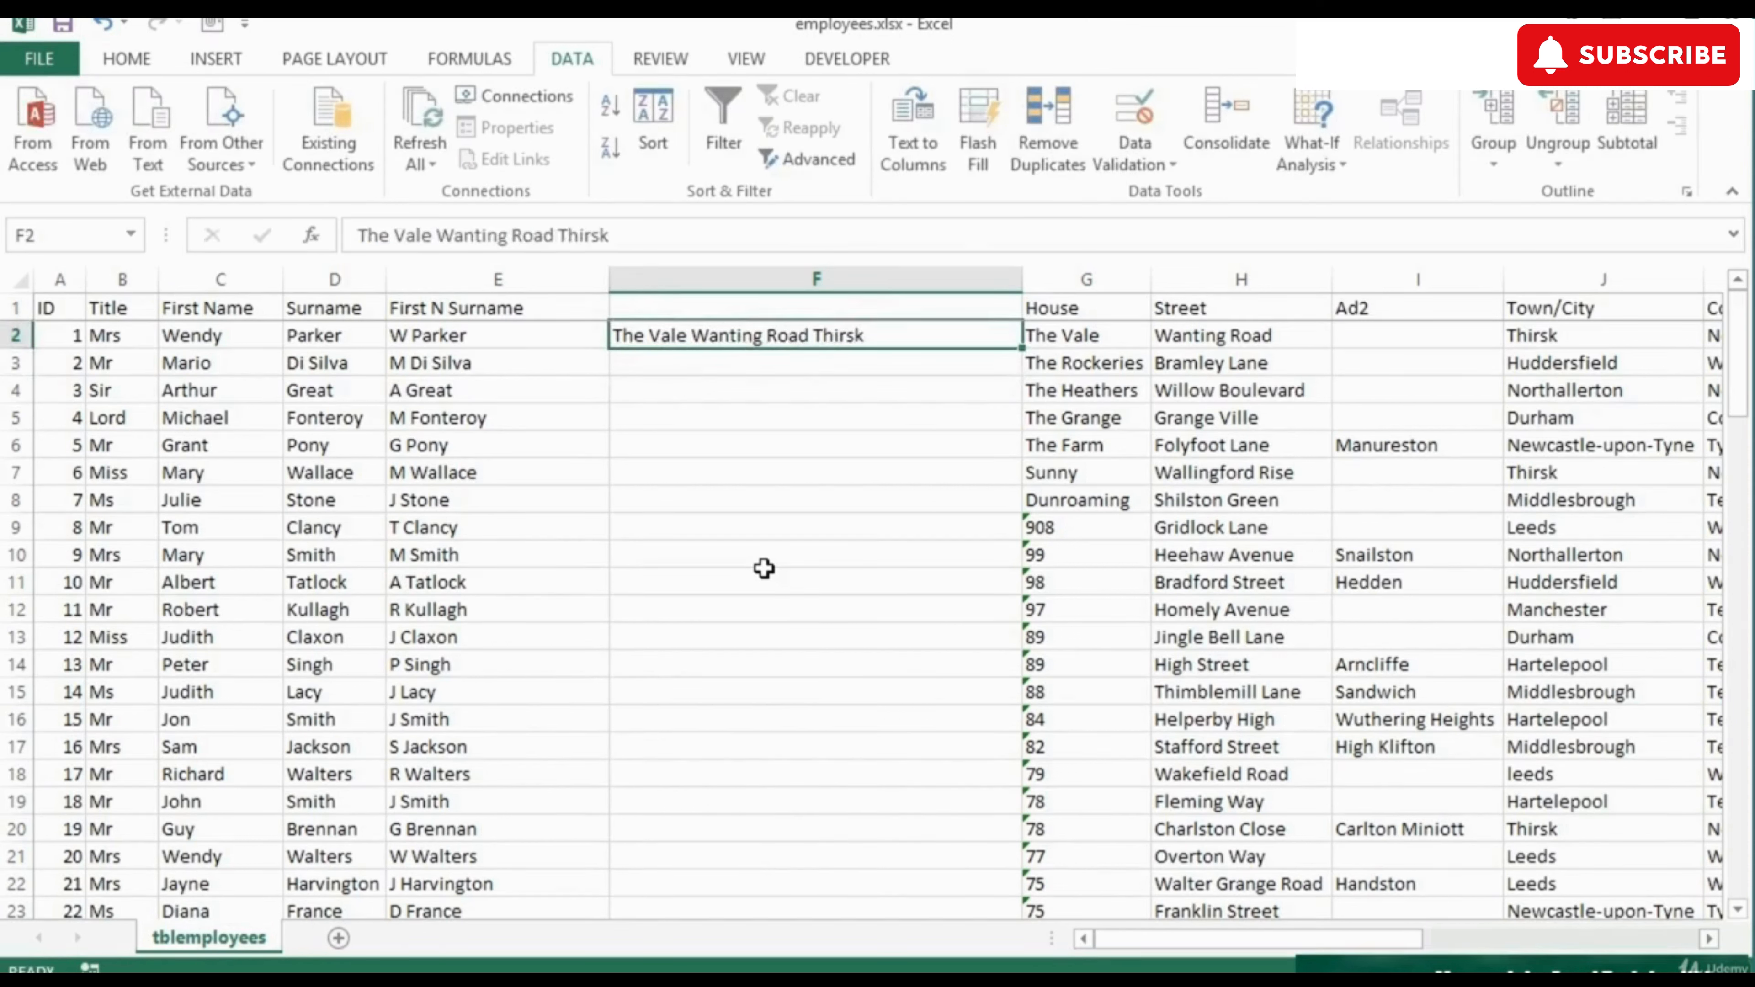
{"action": "left_click", "coordinate": [979, 137]}
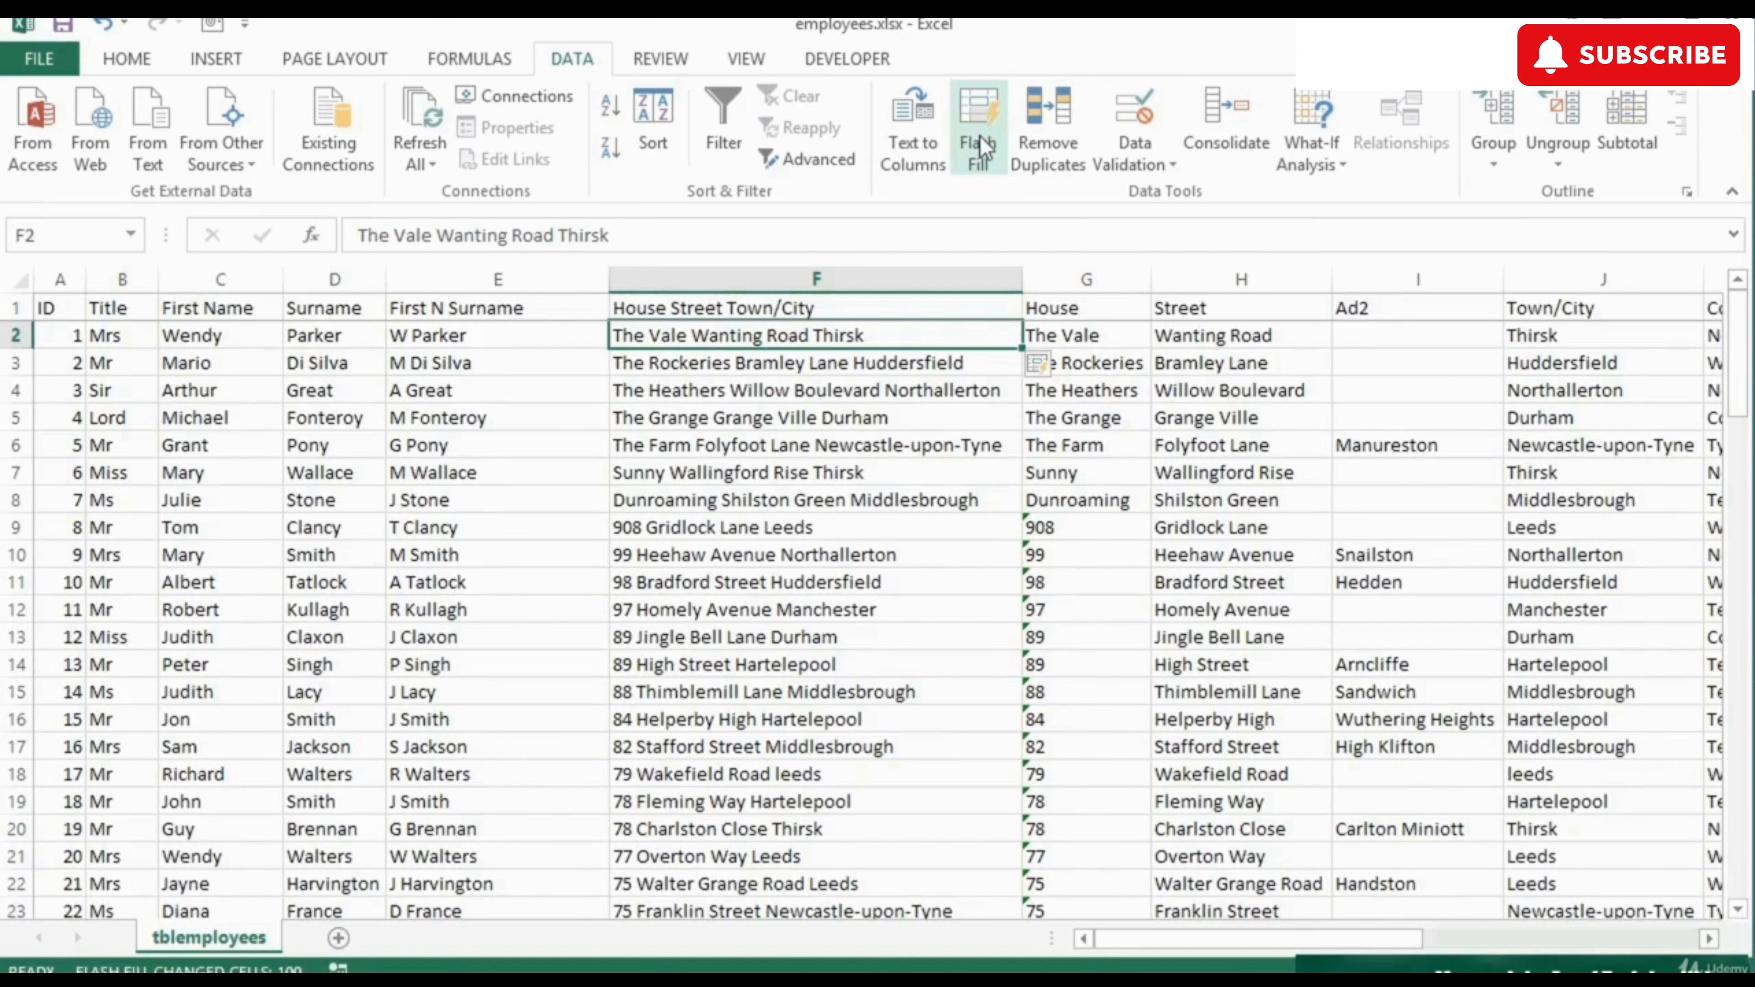
{"action": "left_click", "coordinate": [656, 308]}
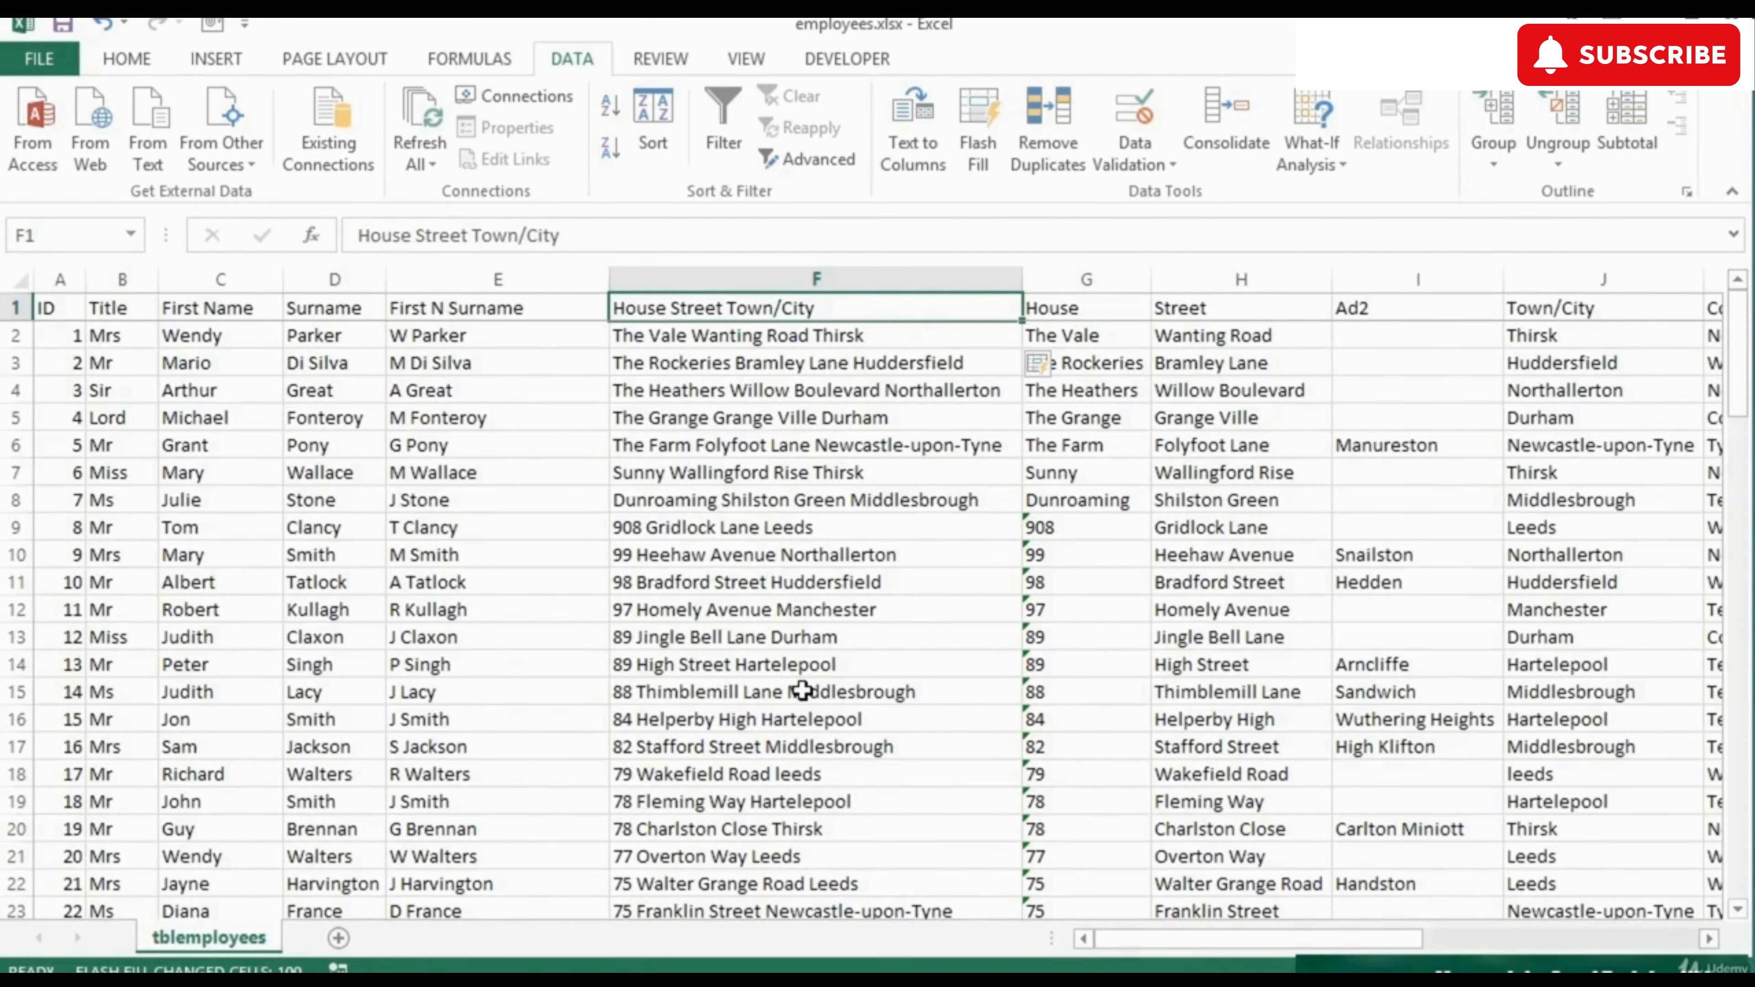
{"action": "scroll", "coordinate": [802, 691], "scroll_direction": "down", "scroll_amount": 2}
{"action": "scroll", "coordinate": [802, 690], "scroll_direction": "down", "scroll_amount": 10}
{"action": "scroll", "coordinate": [802, 691], "scroll_direction": "up", "scroll_amount": 12}
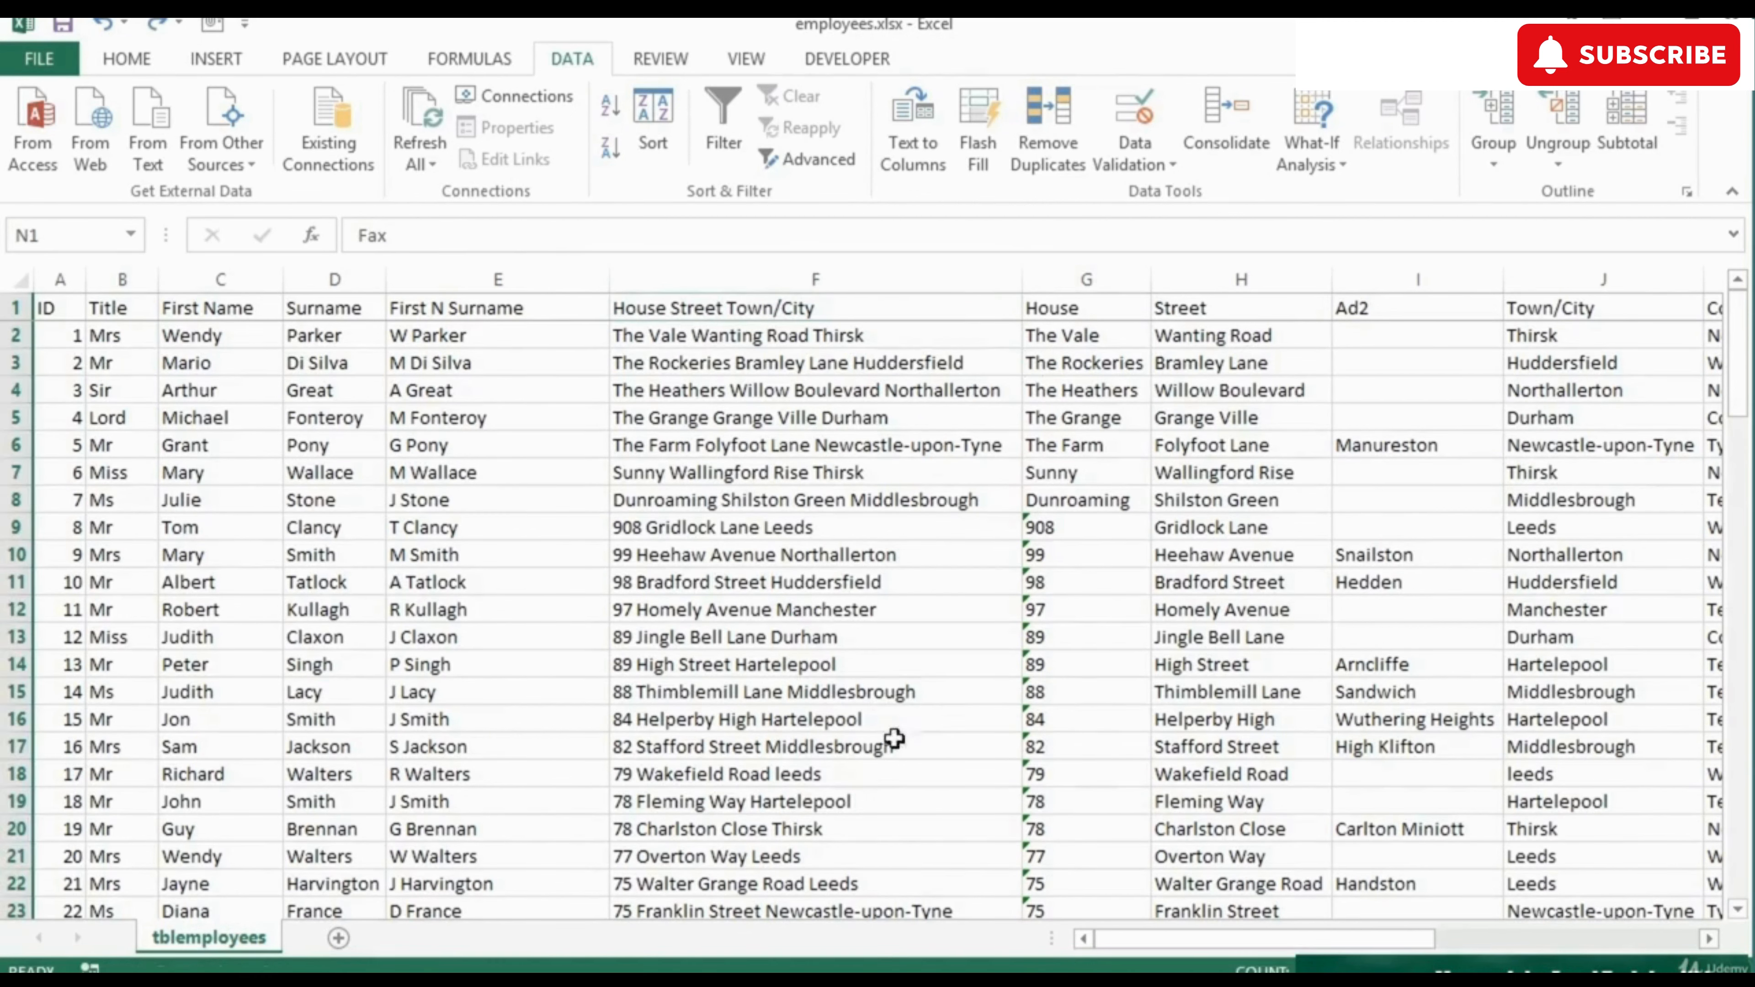
Insert a new empty column P before the Dob column.
{"action": "left_click_drag", "start_coordinate": [1171, 942], "coordinate": [1428, 941]}
{"action": "left_click", "coordinate": [1200, 345]}
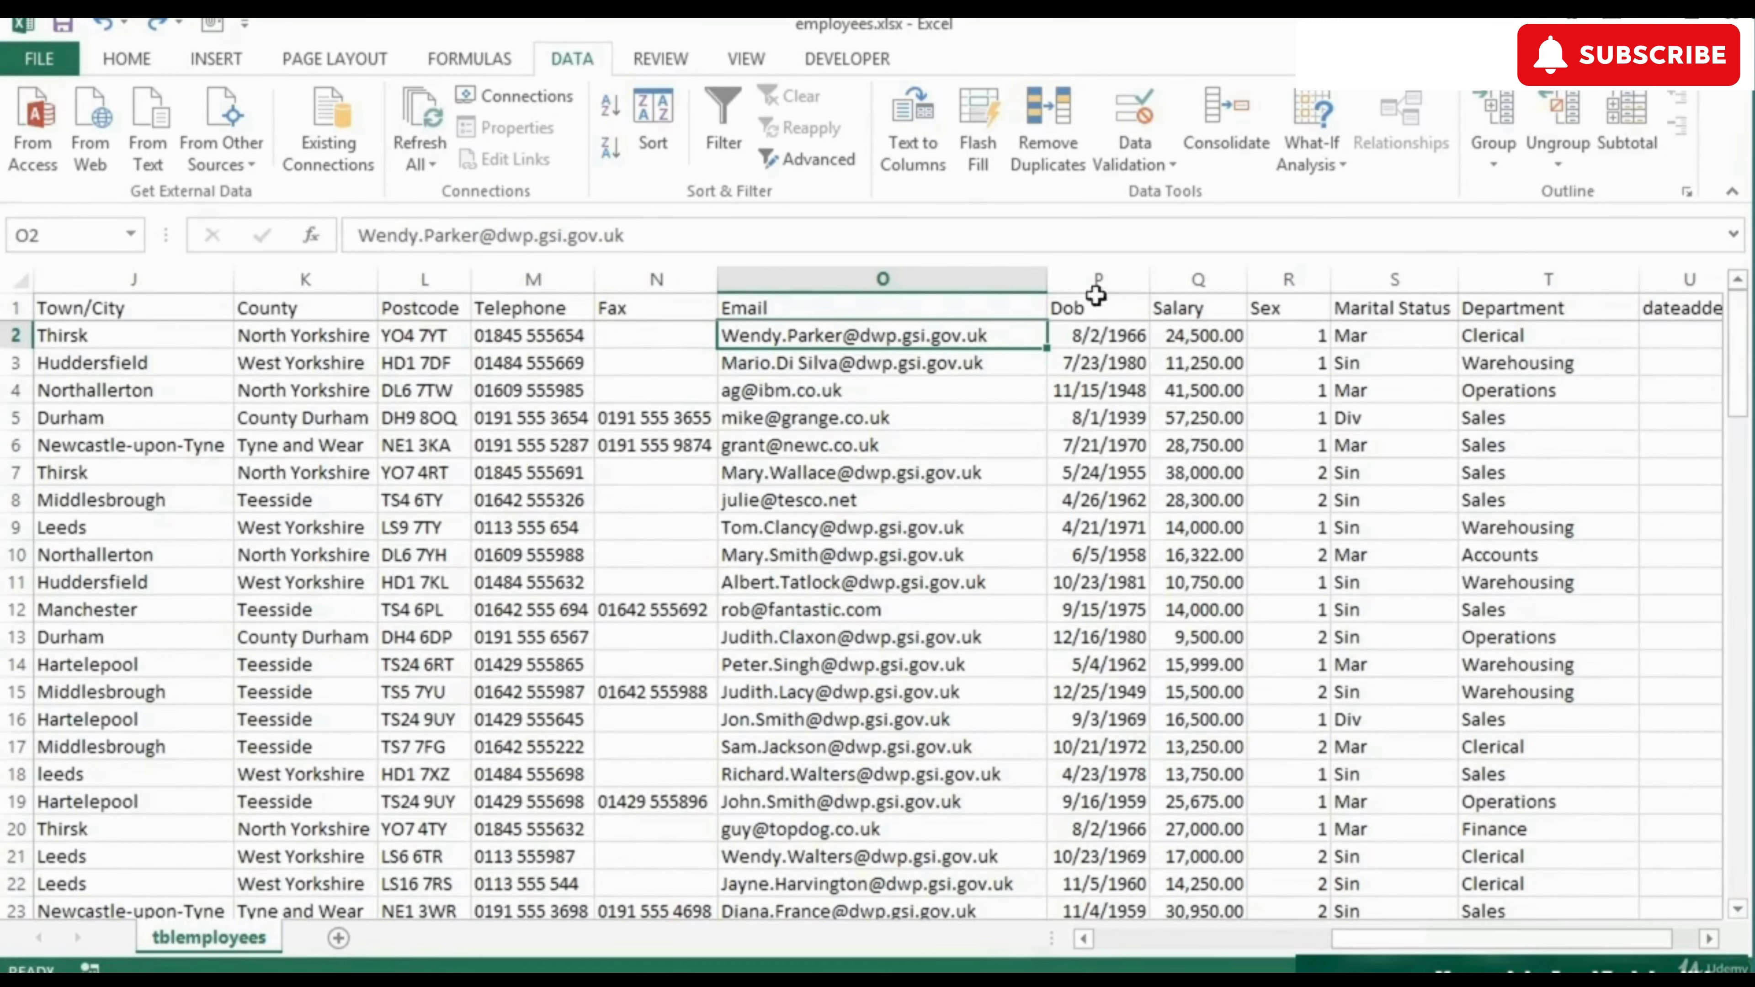
{"action": "left_click", "coordinate": [1096, 279]}
{"action": "right_click", "coordinate": [1096, 279]}
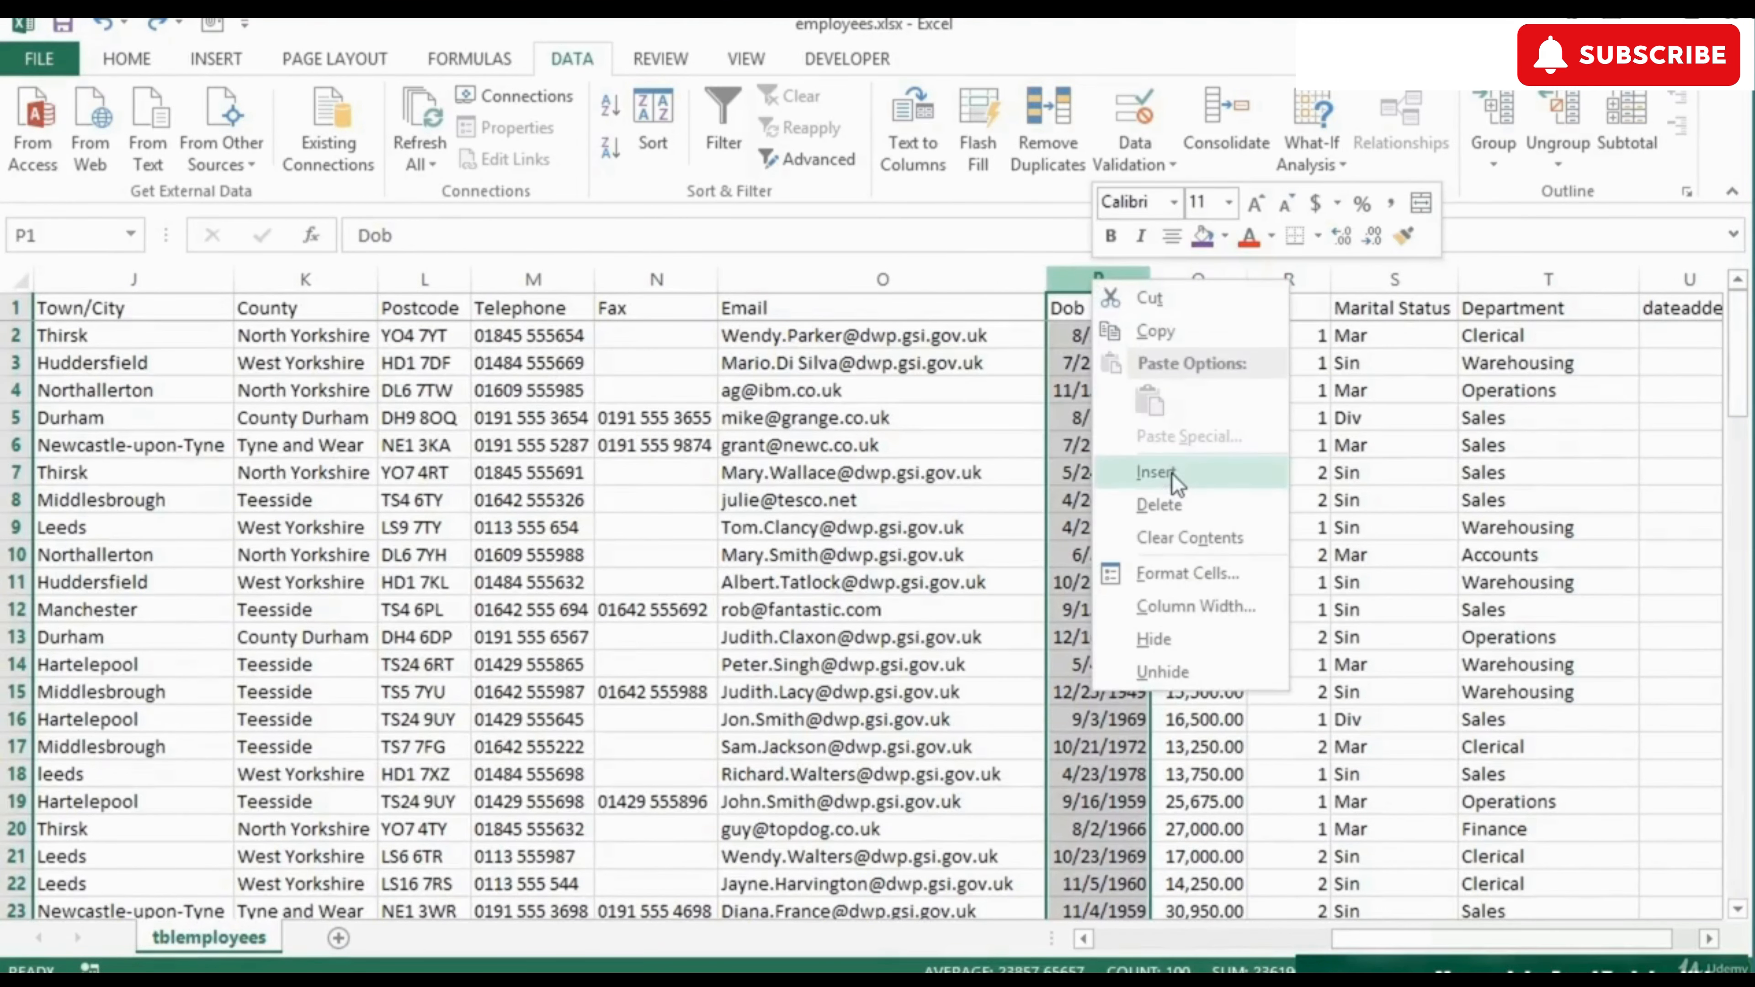
{"action": "left_click", "coordinate": [1157, 471]}
{"action": "left_click", "coordinate": [1090, 336]}
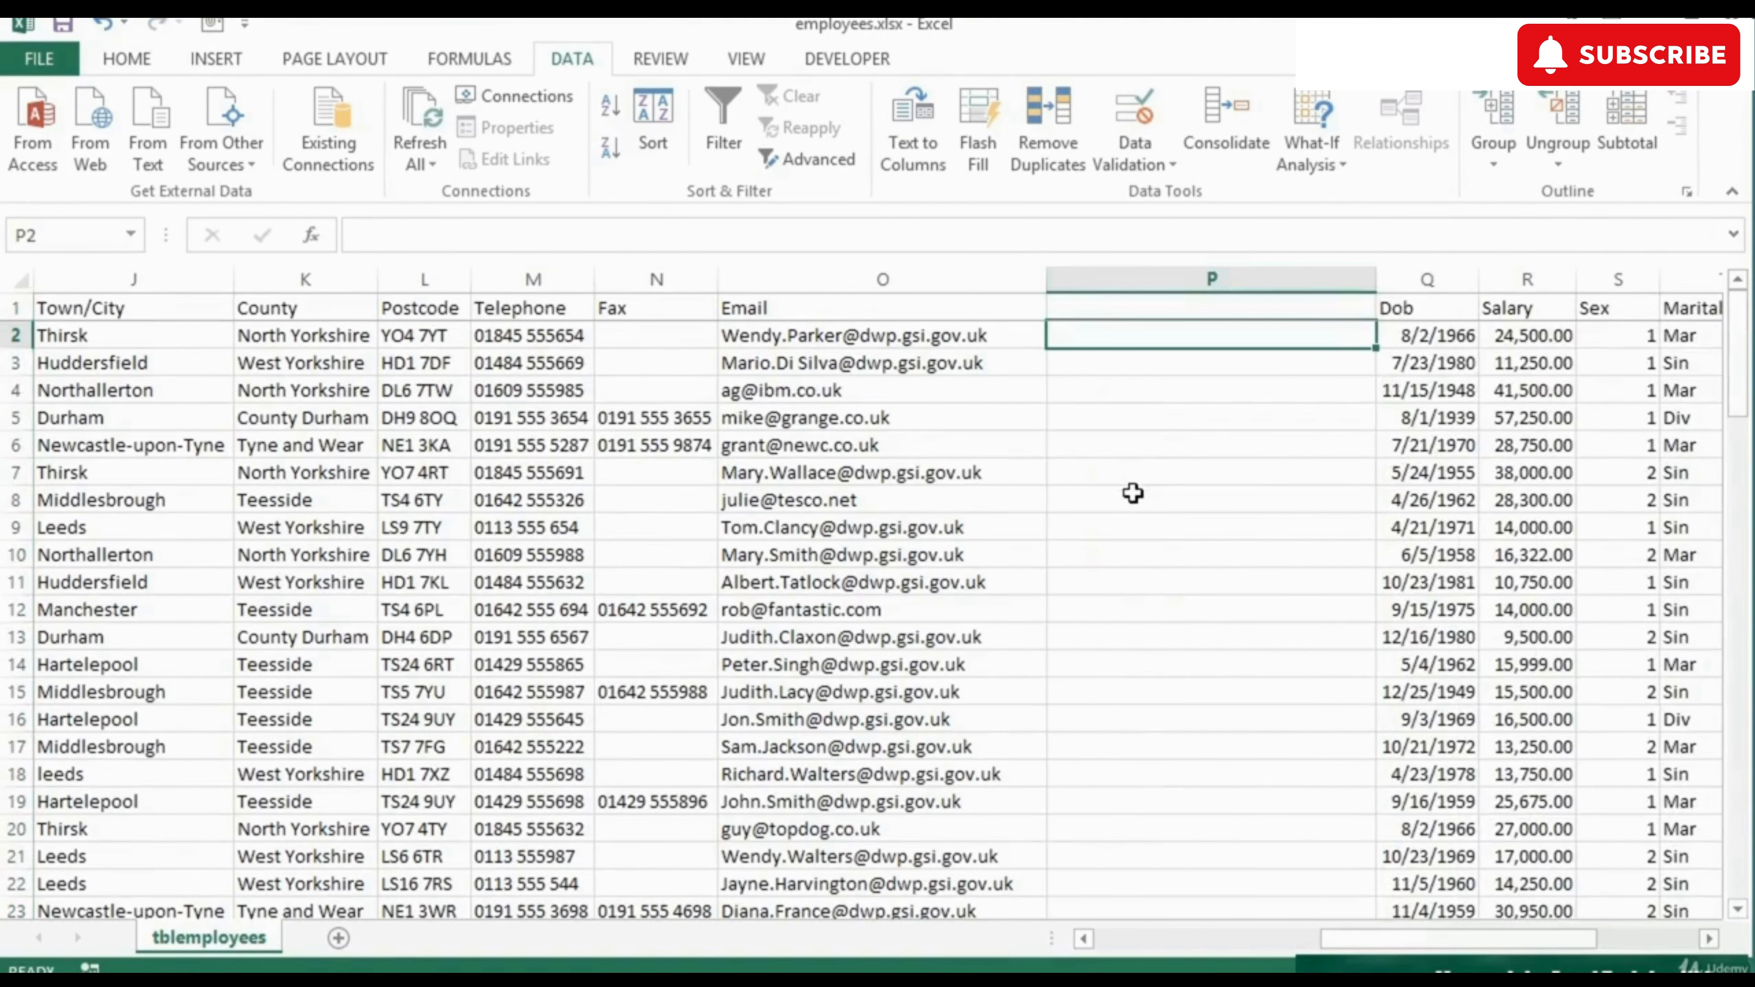
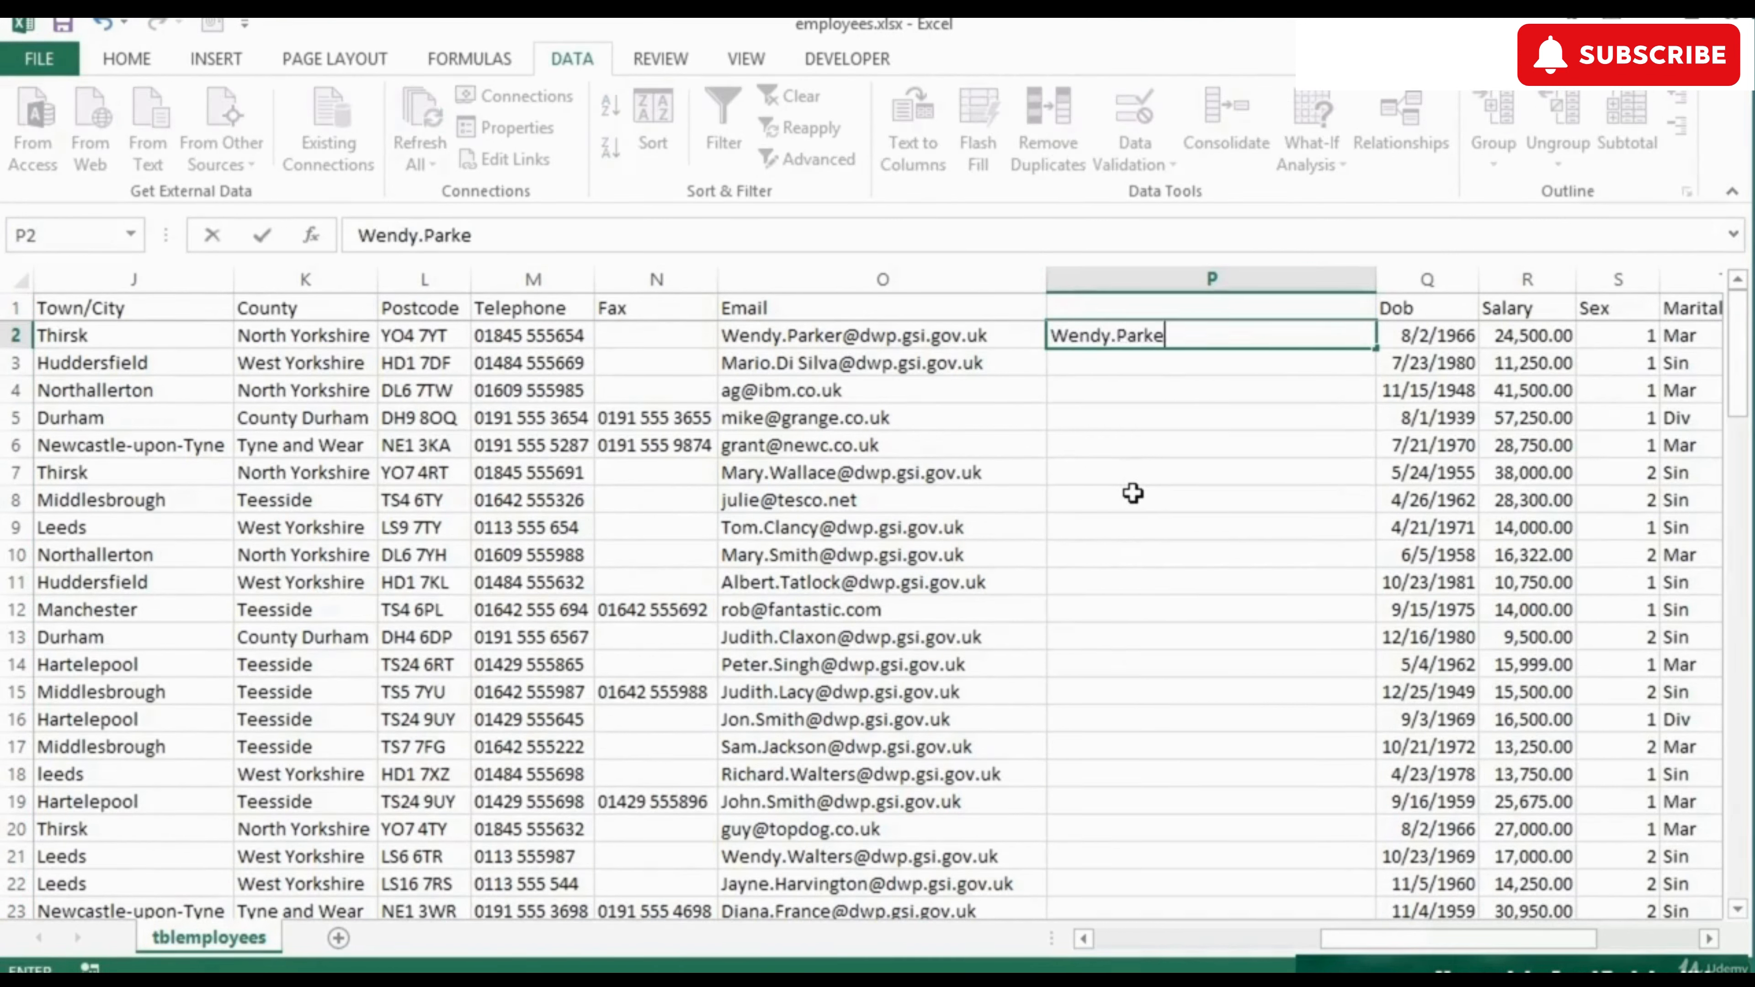
{"action": "key", "text": "Return"}
{"action": "key", "text": "Up"}
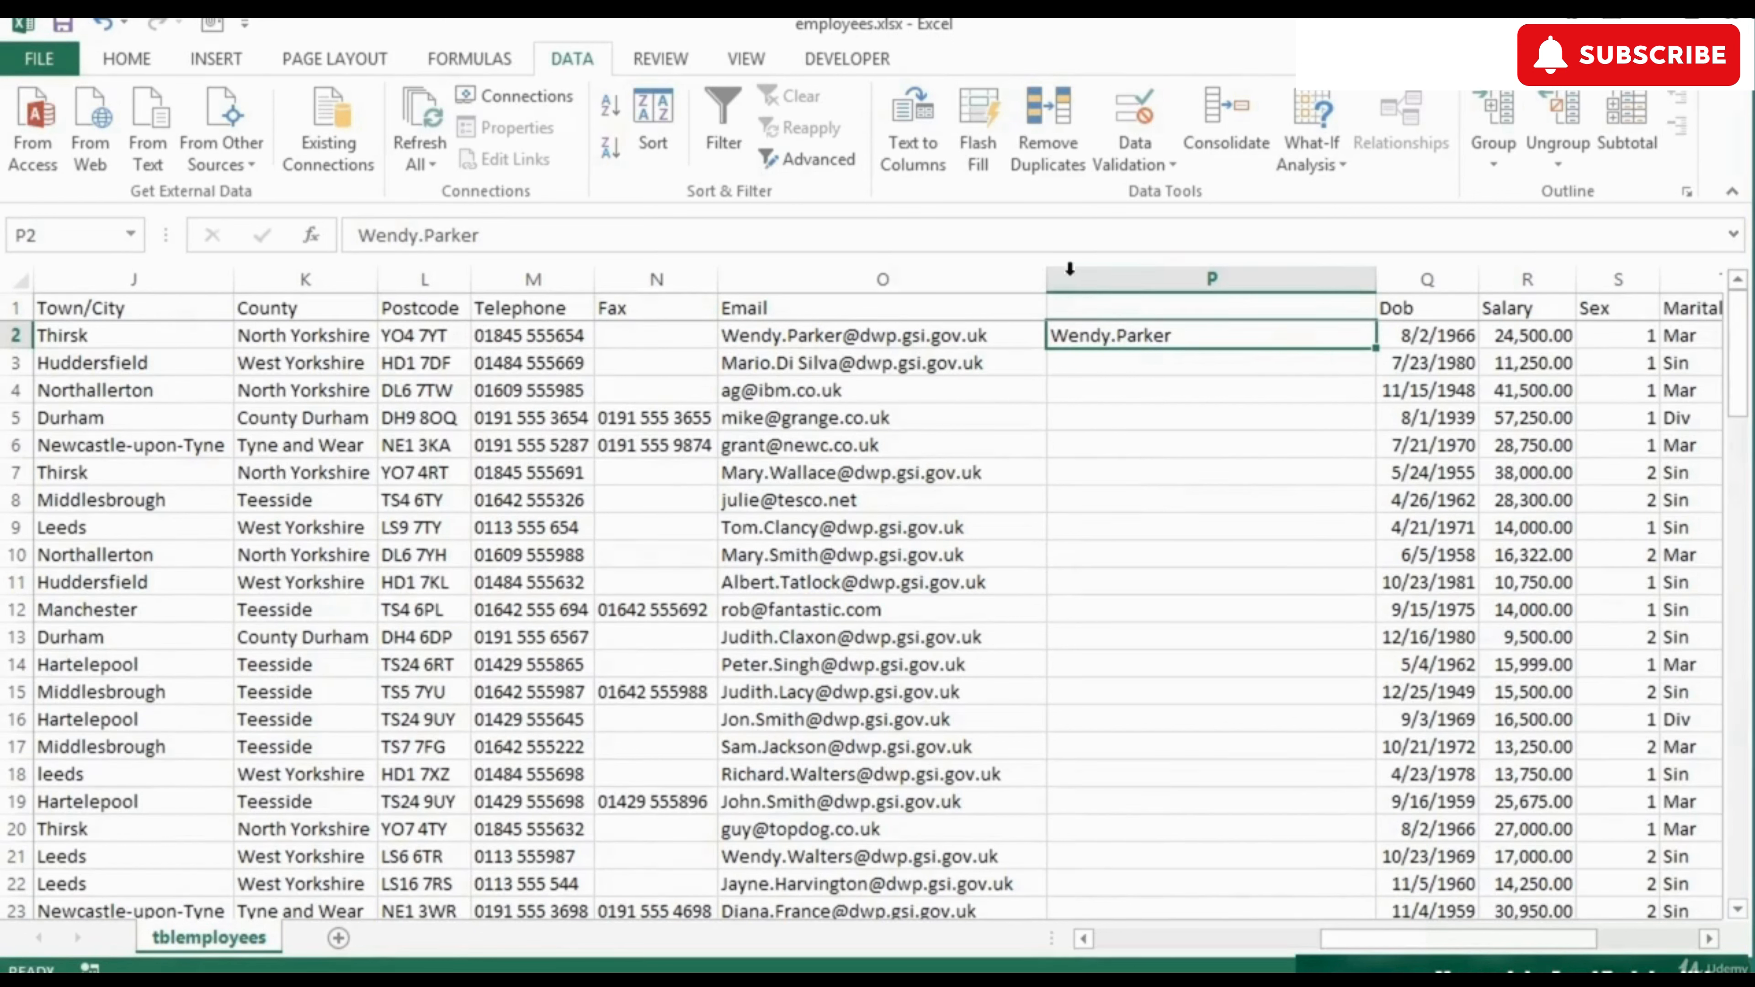
{"action": "left_click", "coordinate": [983, 139]}
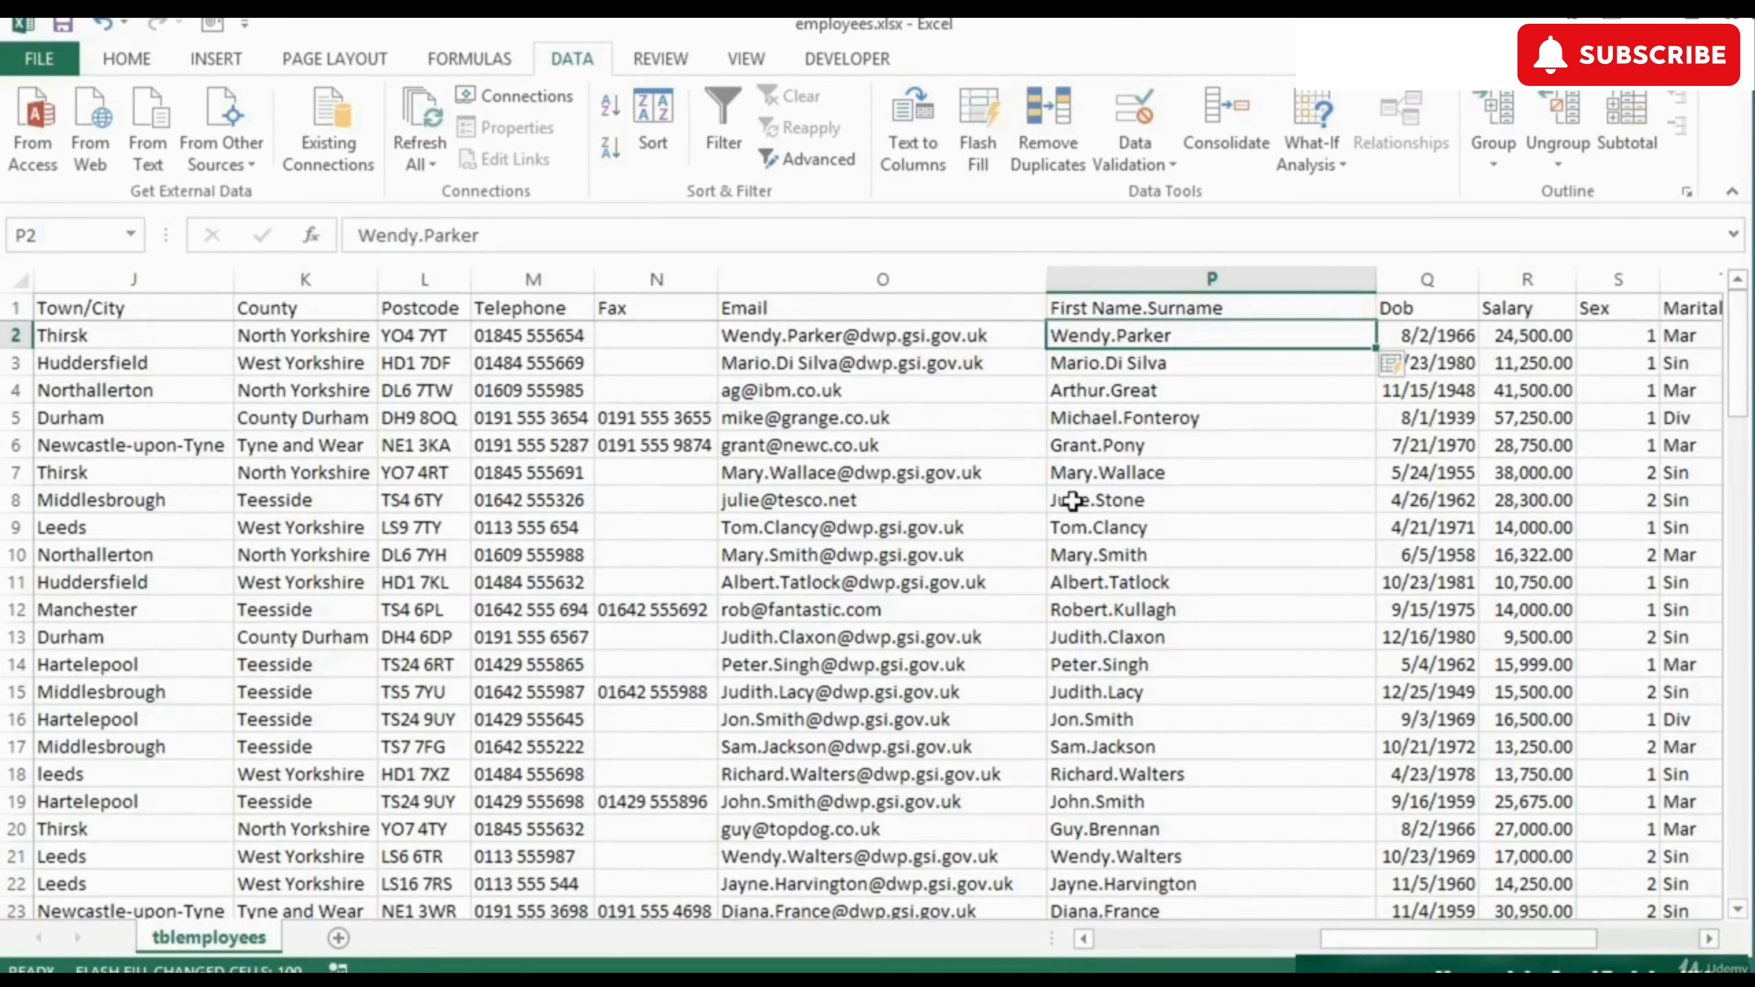
{"action": "left_click", "coordinate": [1396, 363]}
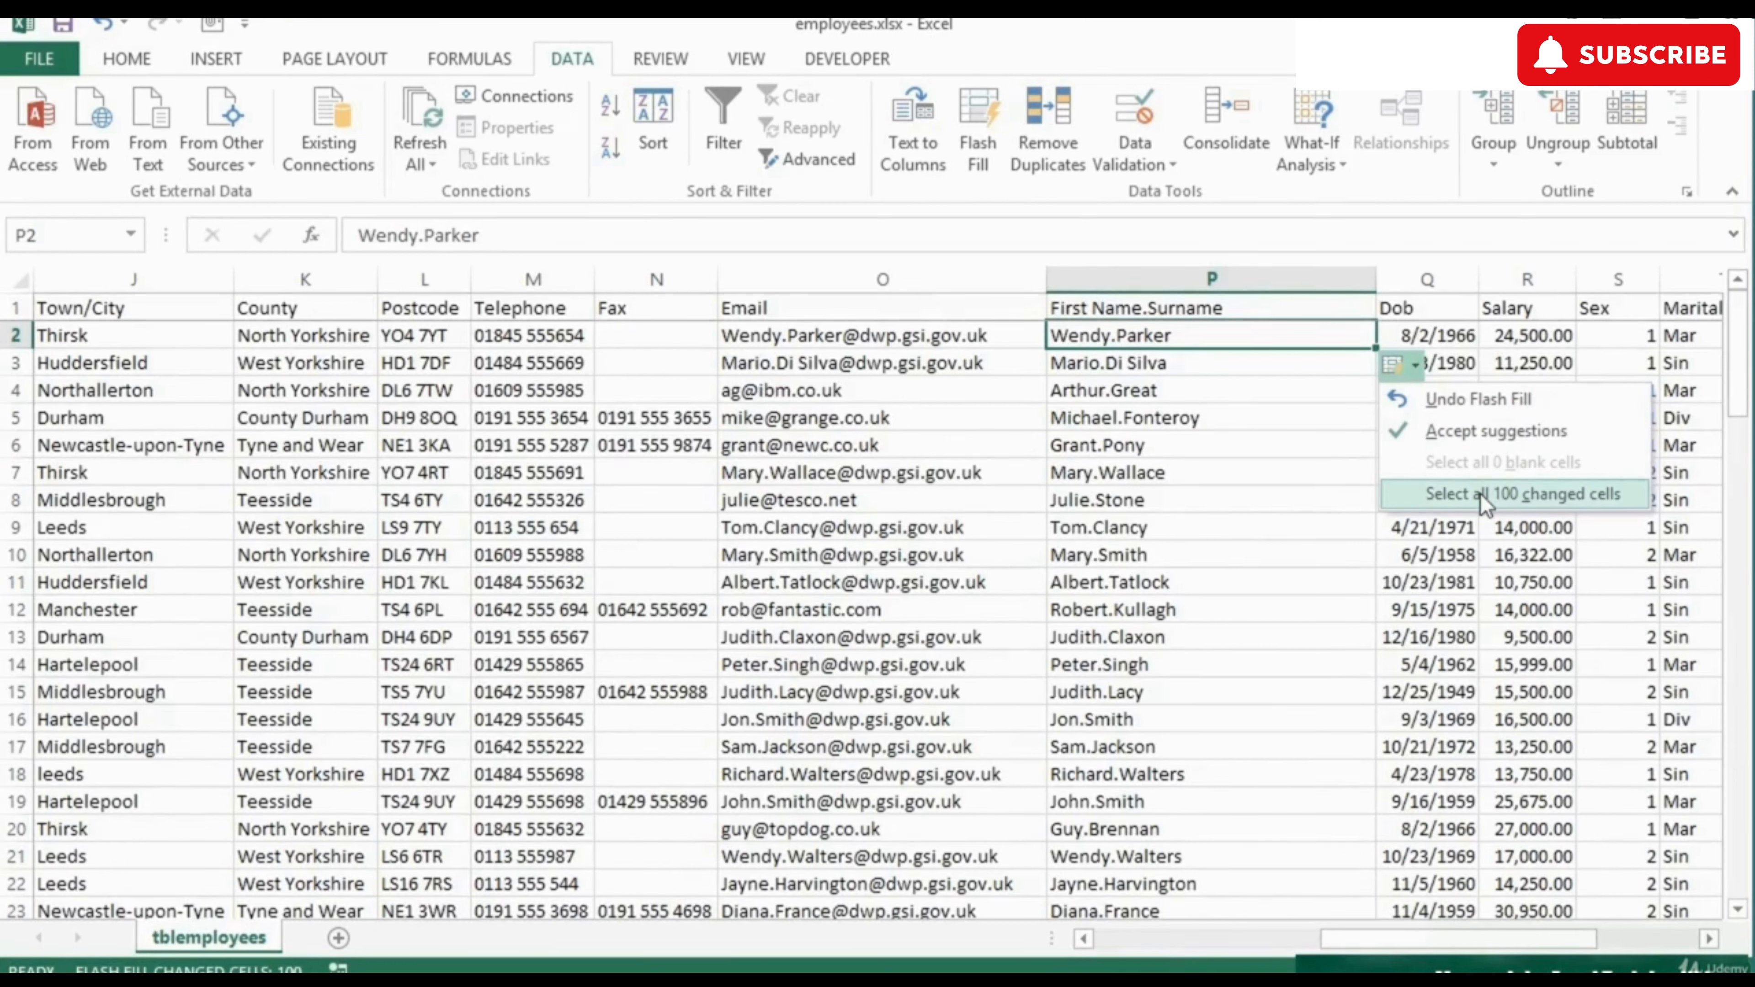
{"action": "left_click", "coordinate": [1457, 402]}
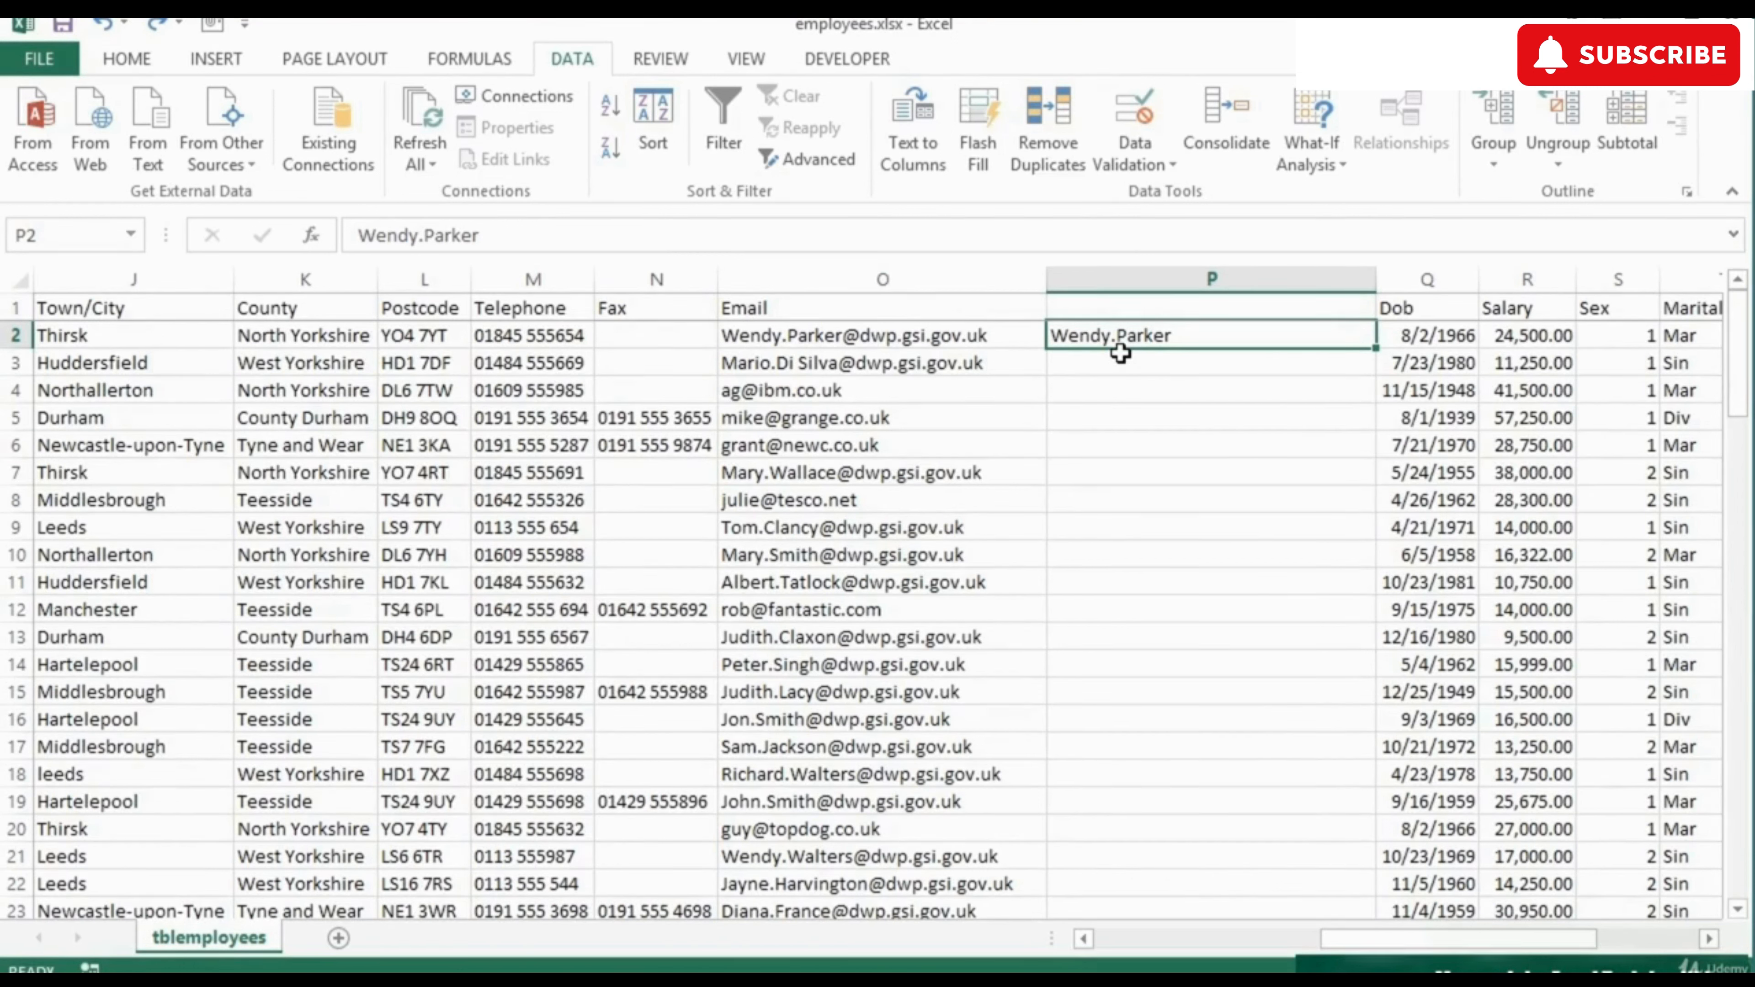
{"action": "right_click", "coordinate": [753, 279]}
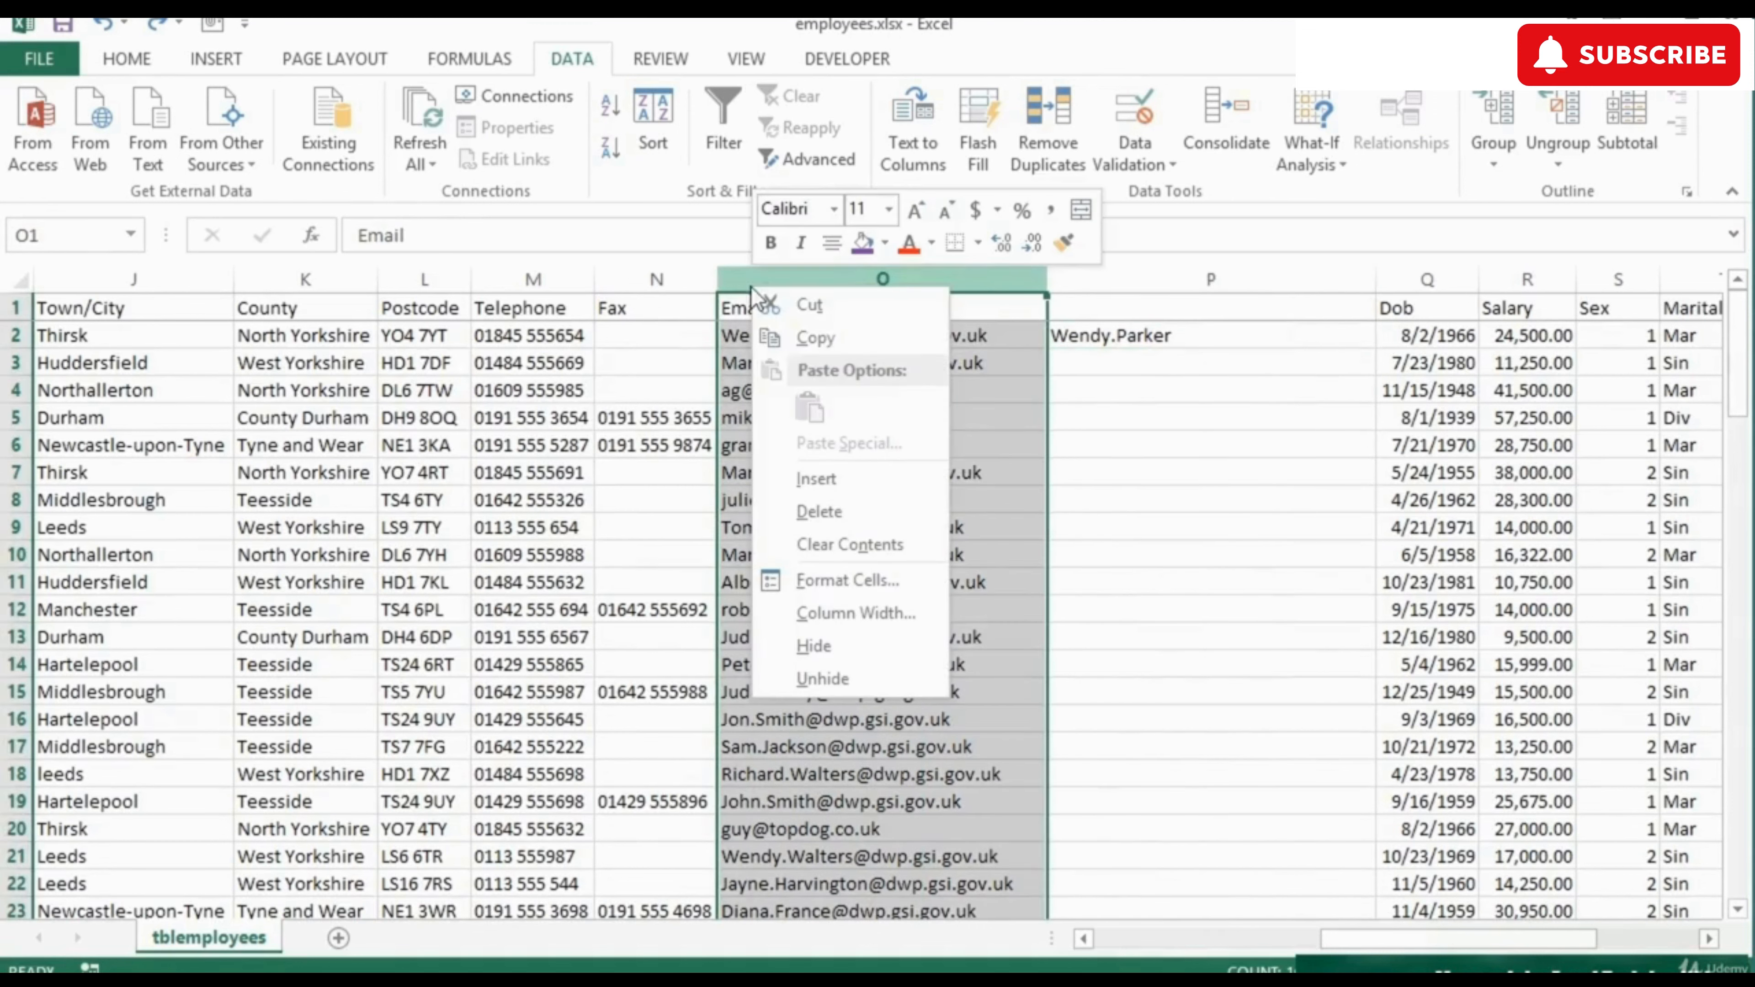
{"action": "left_click", "coordinate": [782, 497]}
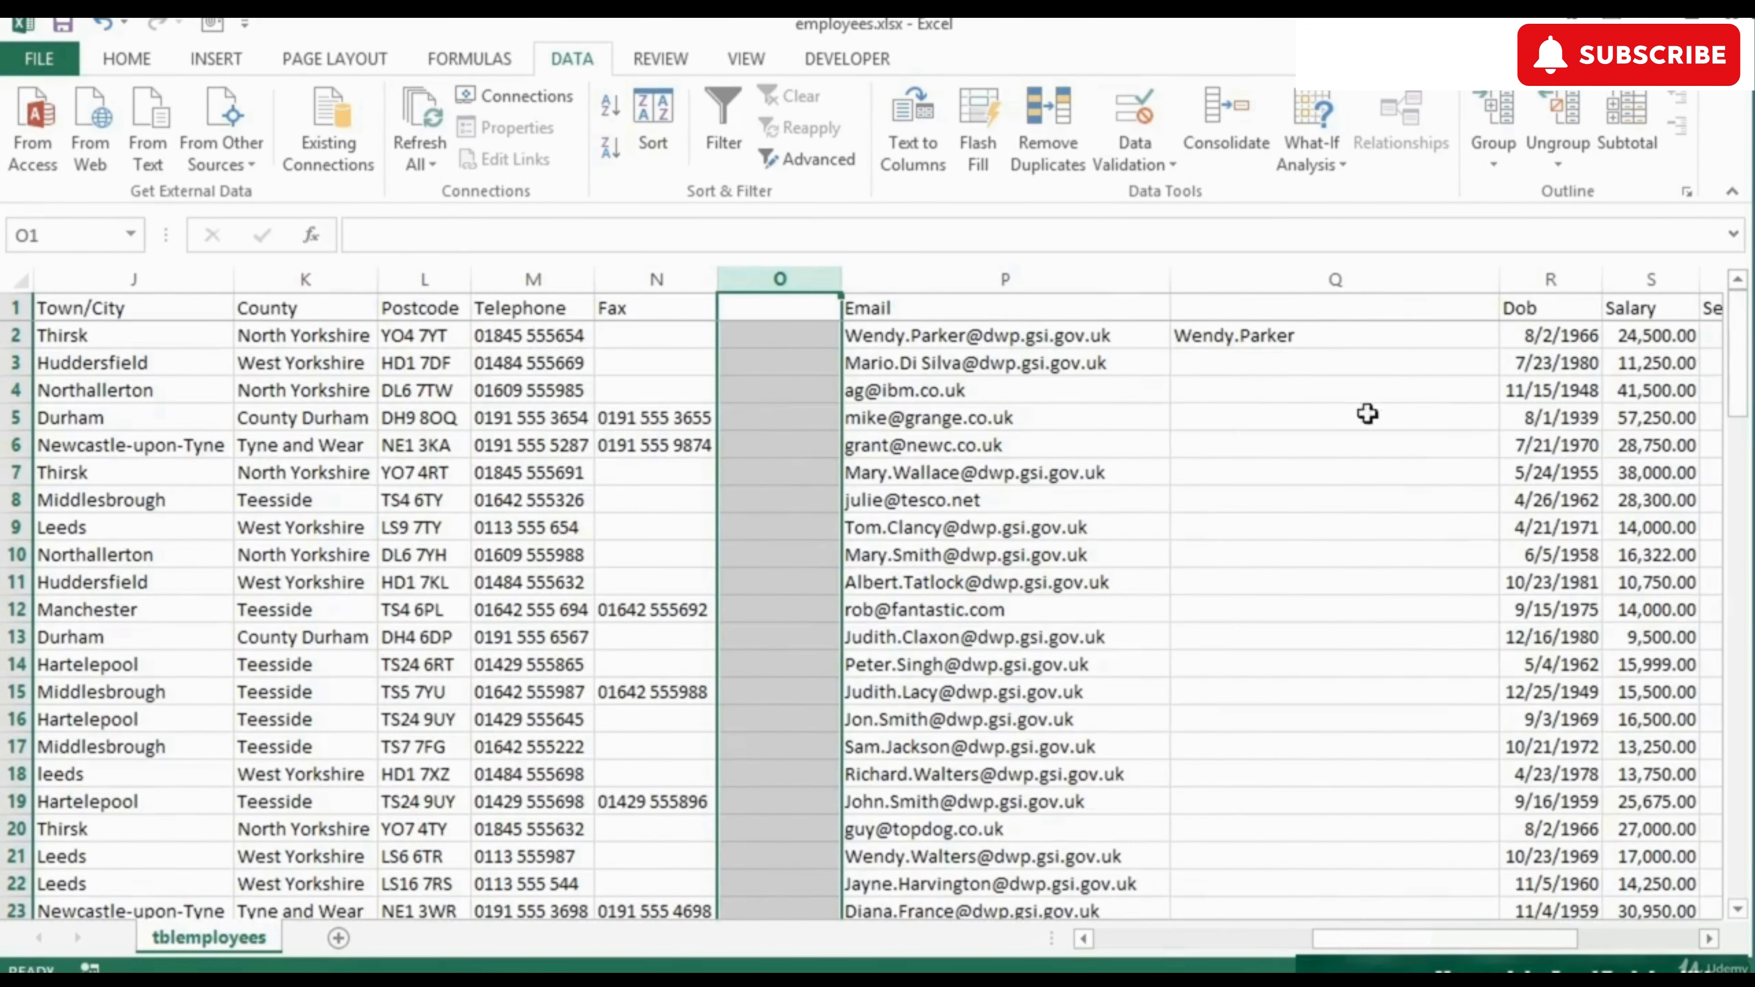
{"action": "left_click", "coordinate": [1287, 335]}
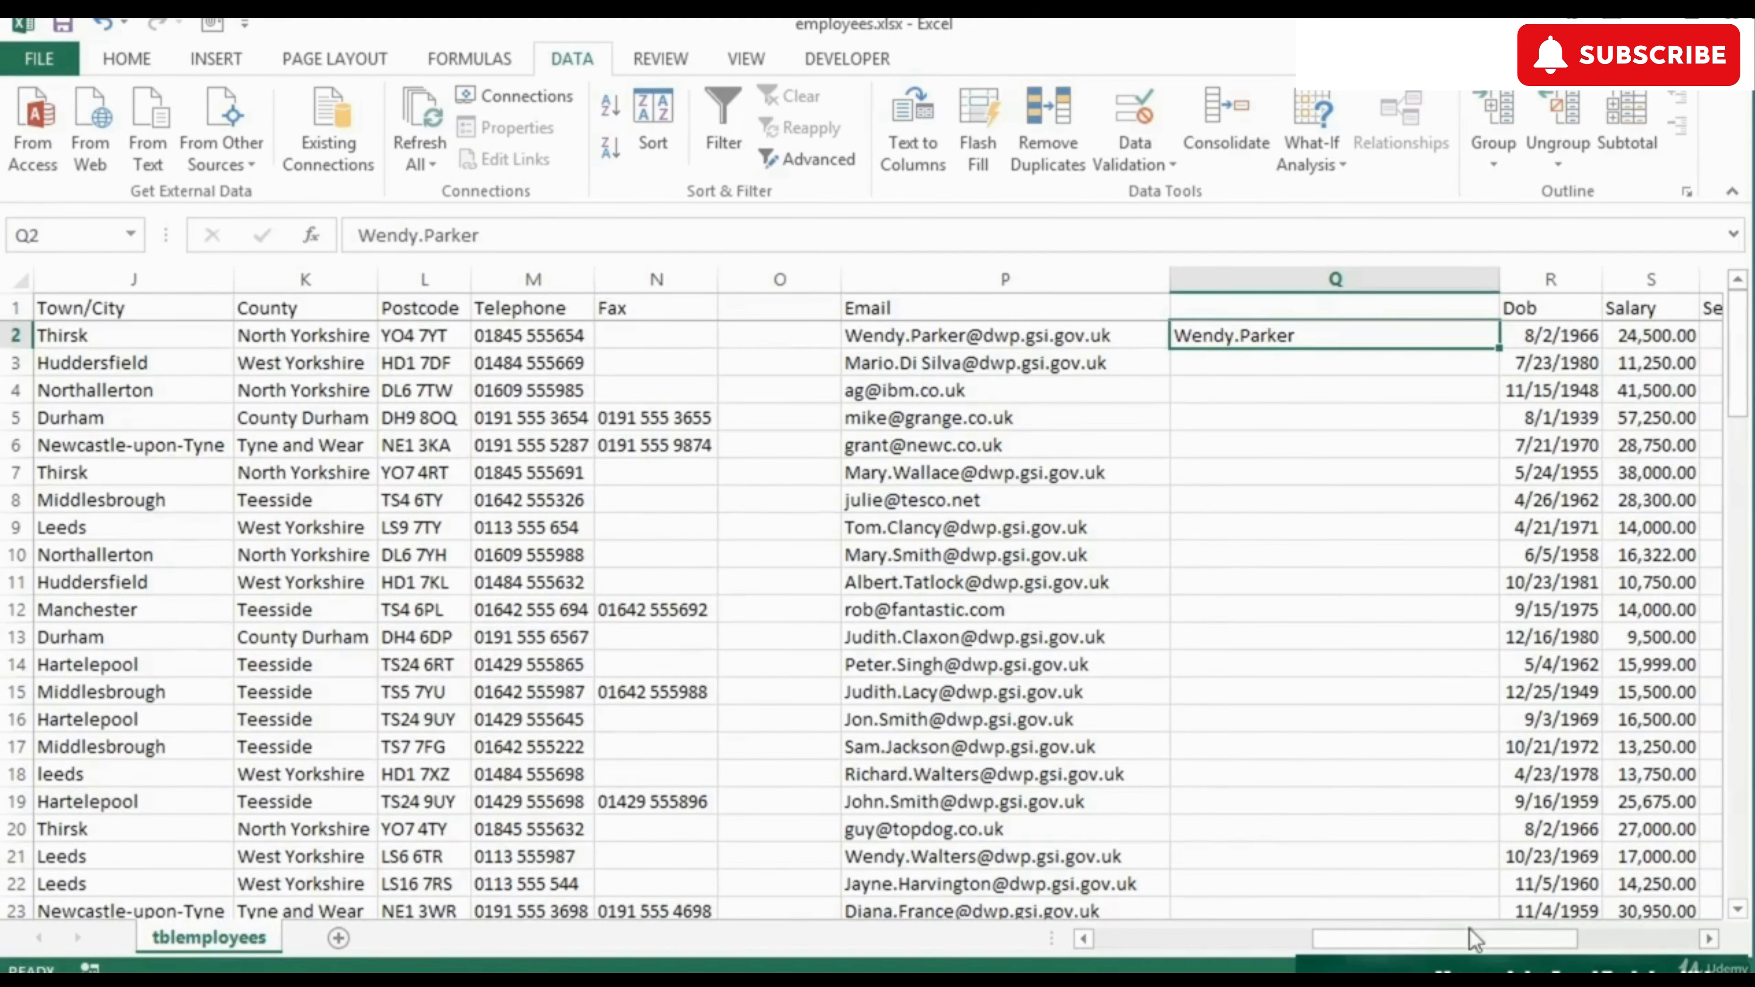
{"action": "mouse_move", "coordinate": [1477, 942]}
{"action": "left_mouse_down"}
{"action": "mouse_move", "coordinate": [1583, 944]}
{"action": "mouse_move", "coordinate": [1482, 944]}
{"action": "left_mouse_up"}
{"action": "left_click", "coordinate": [986, 145]}
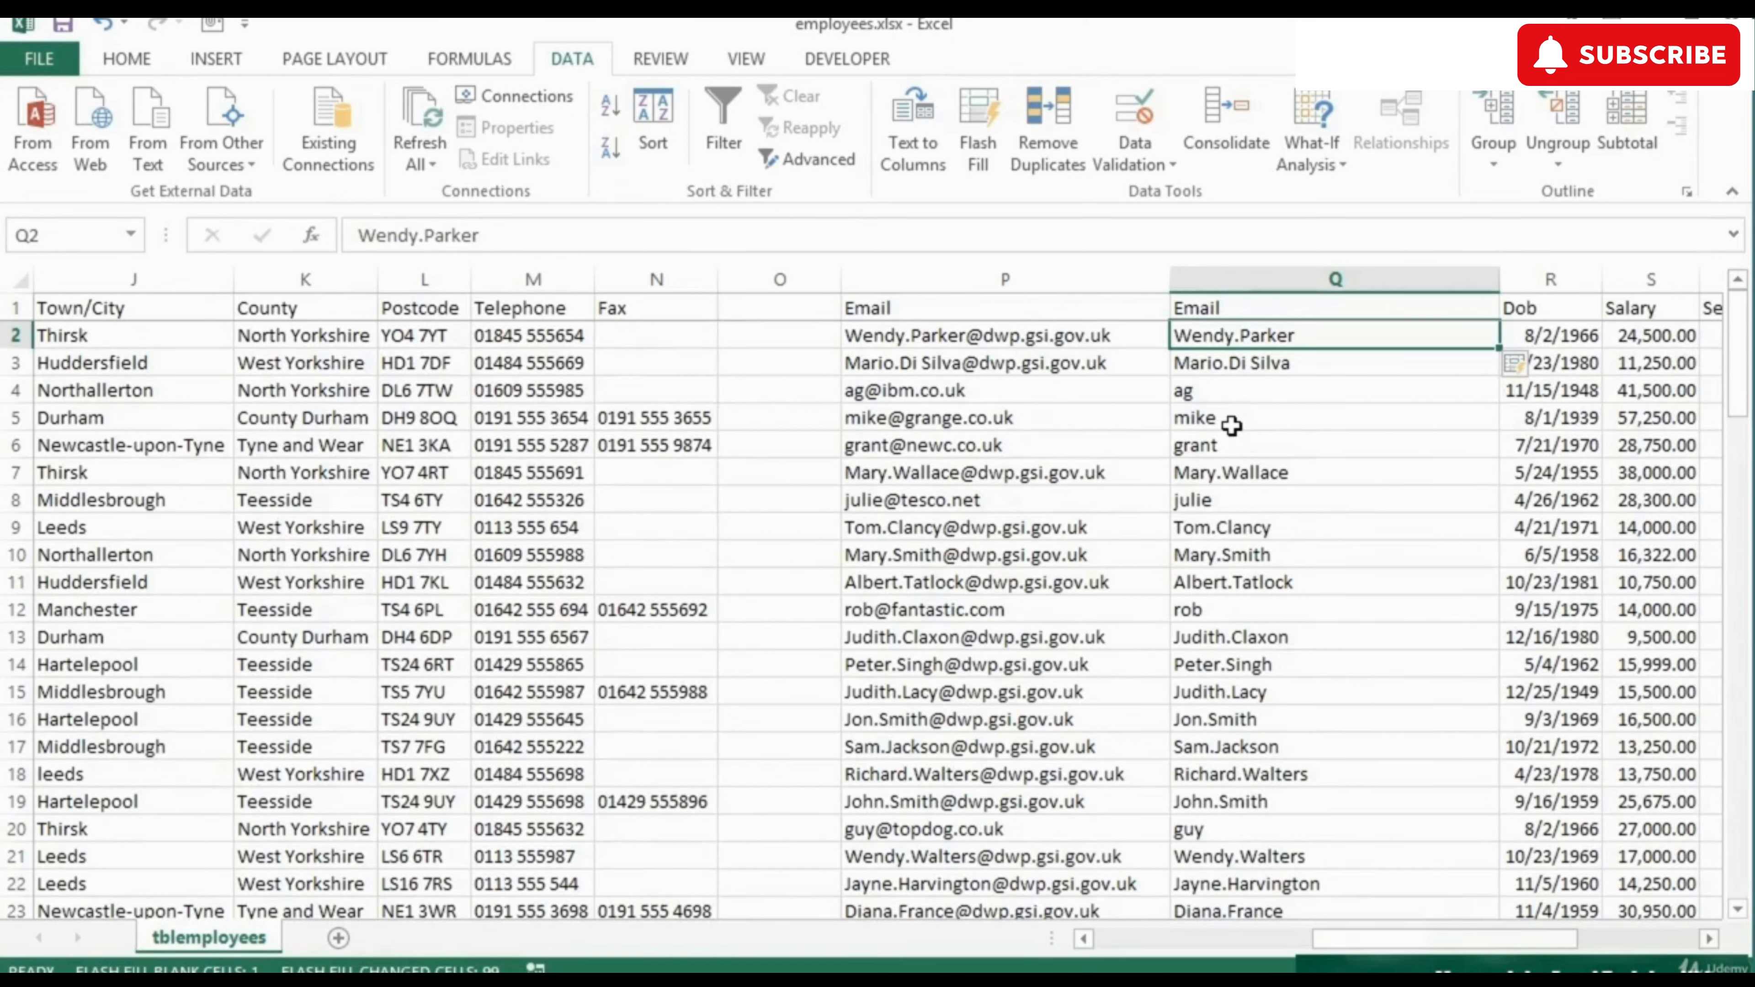
Delete the empty column O so Email returns to column O.
{"action": "left_click", "coordinate": [777, 278]}
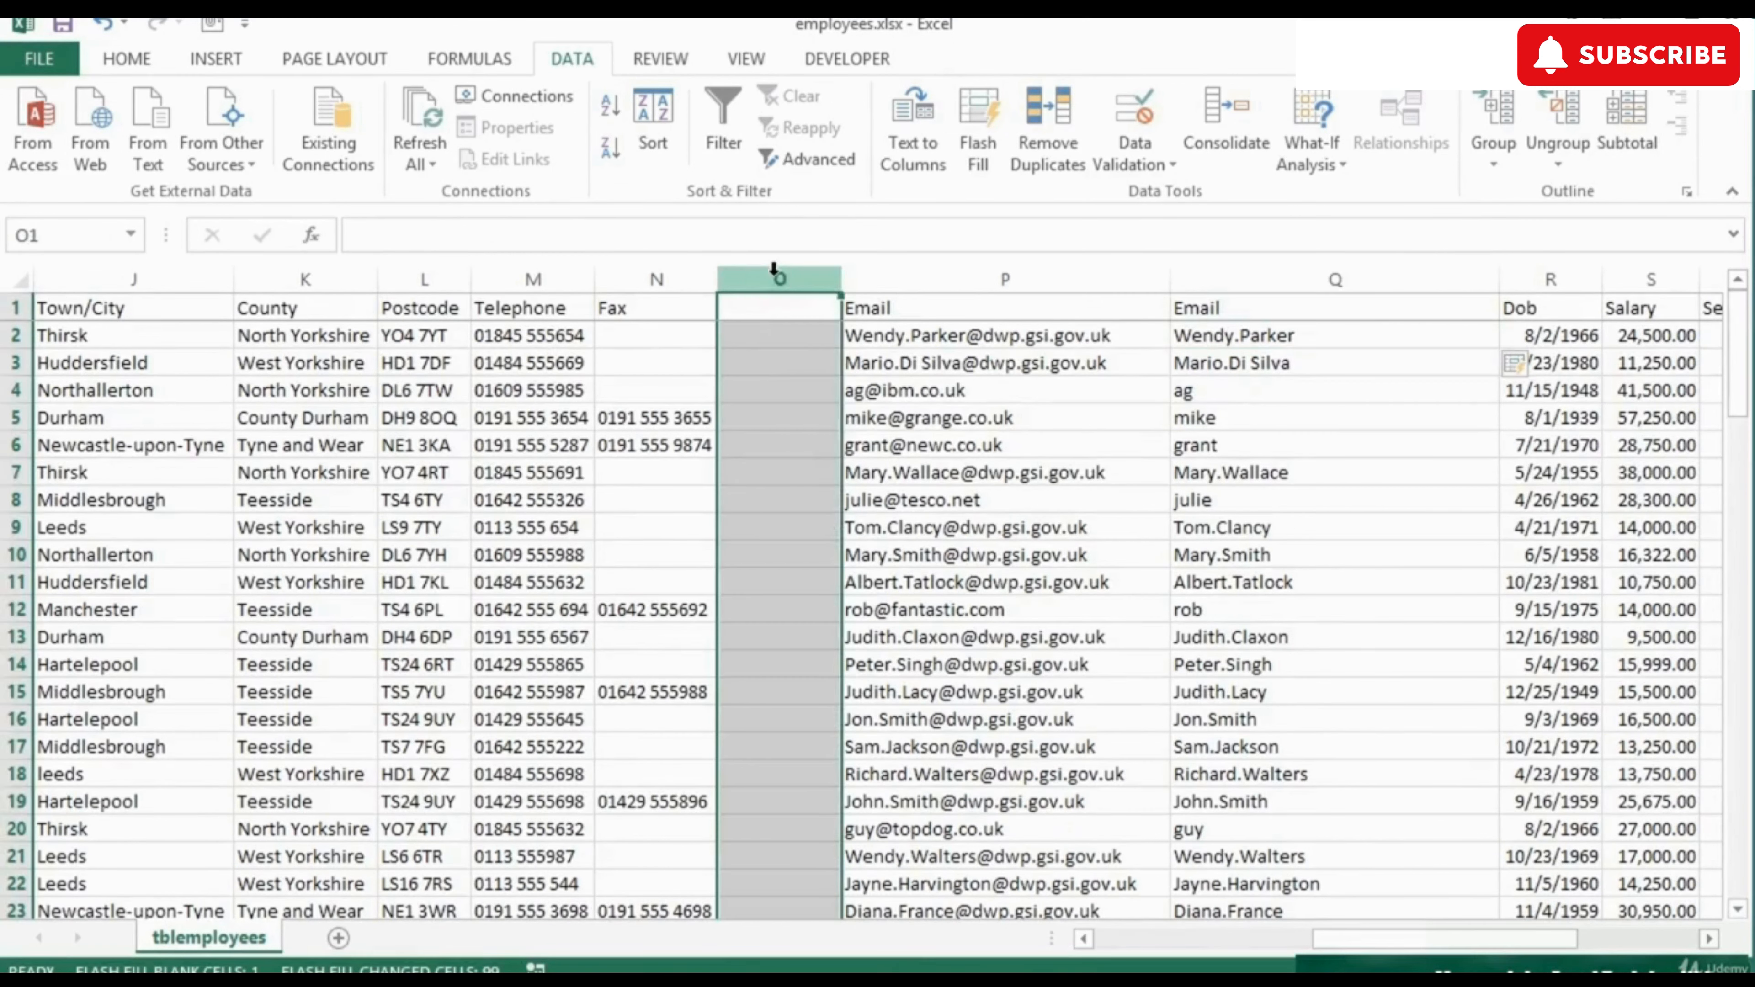
{"action": "right_click", "coordinate": [777, 280]}
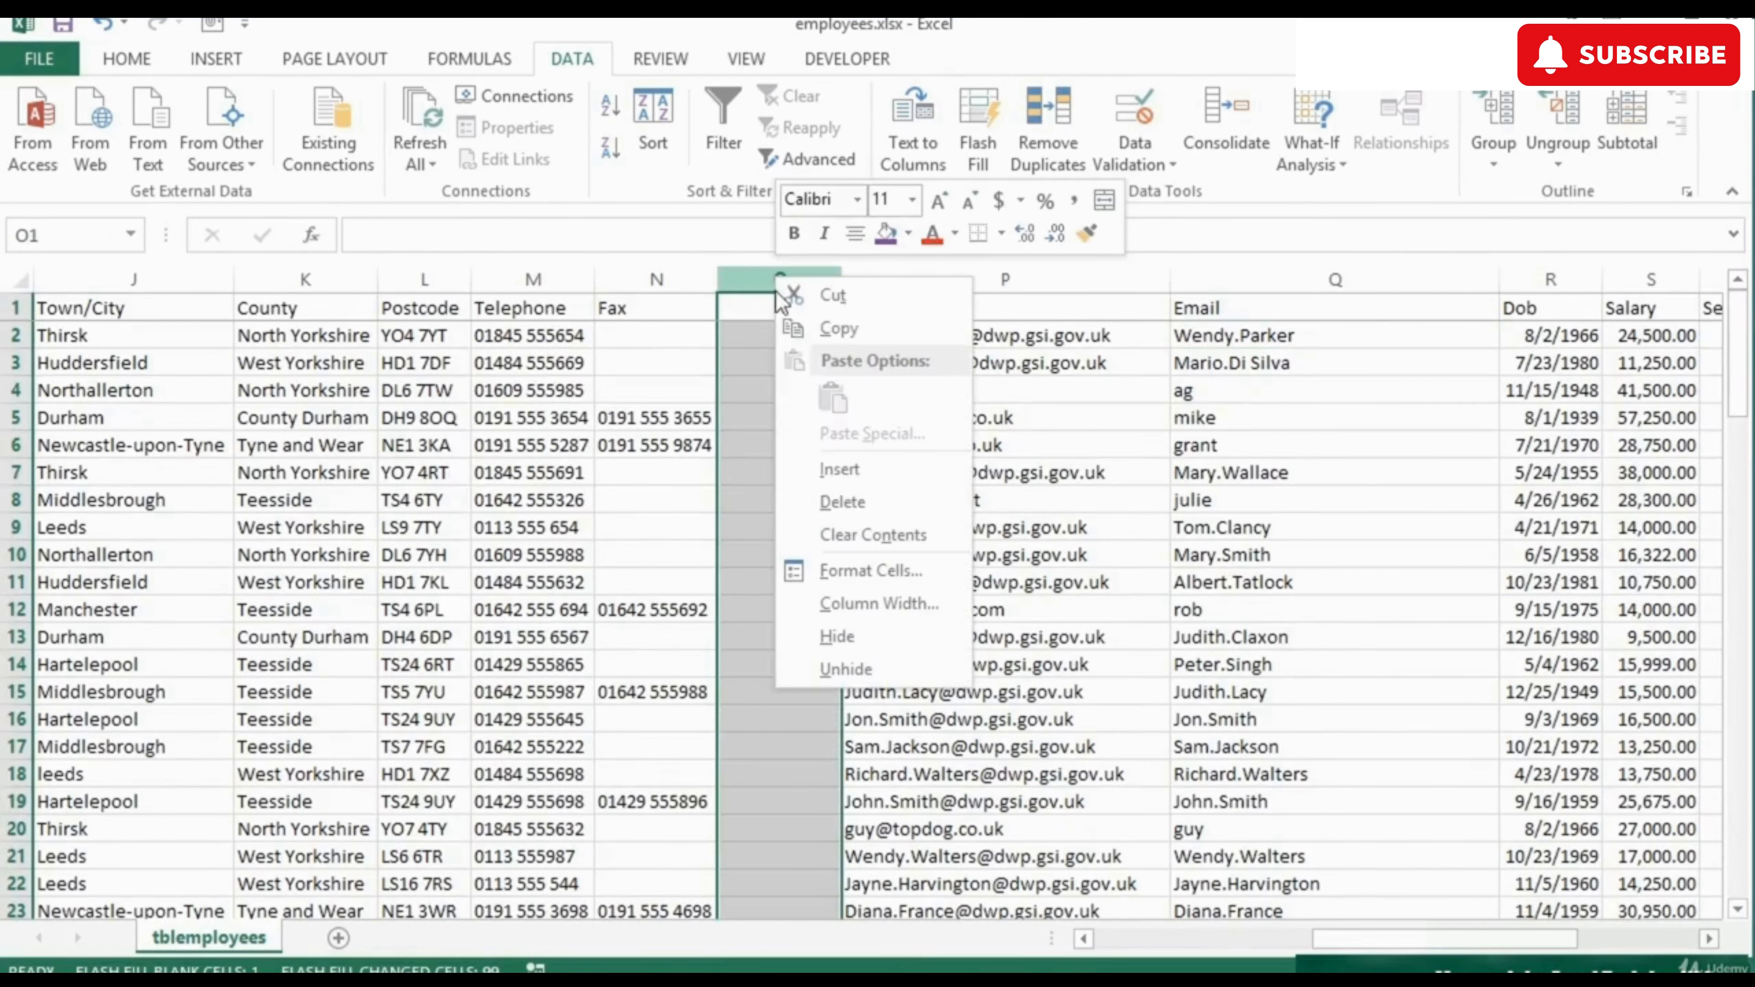
{"action": "left_click", "coordinate": [843, 503]}
Head the email-prefix column P1 with 'Prefix'.
{"action": "left_click", "coordinate": [1125, 307]}
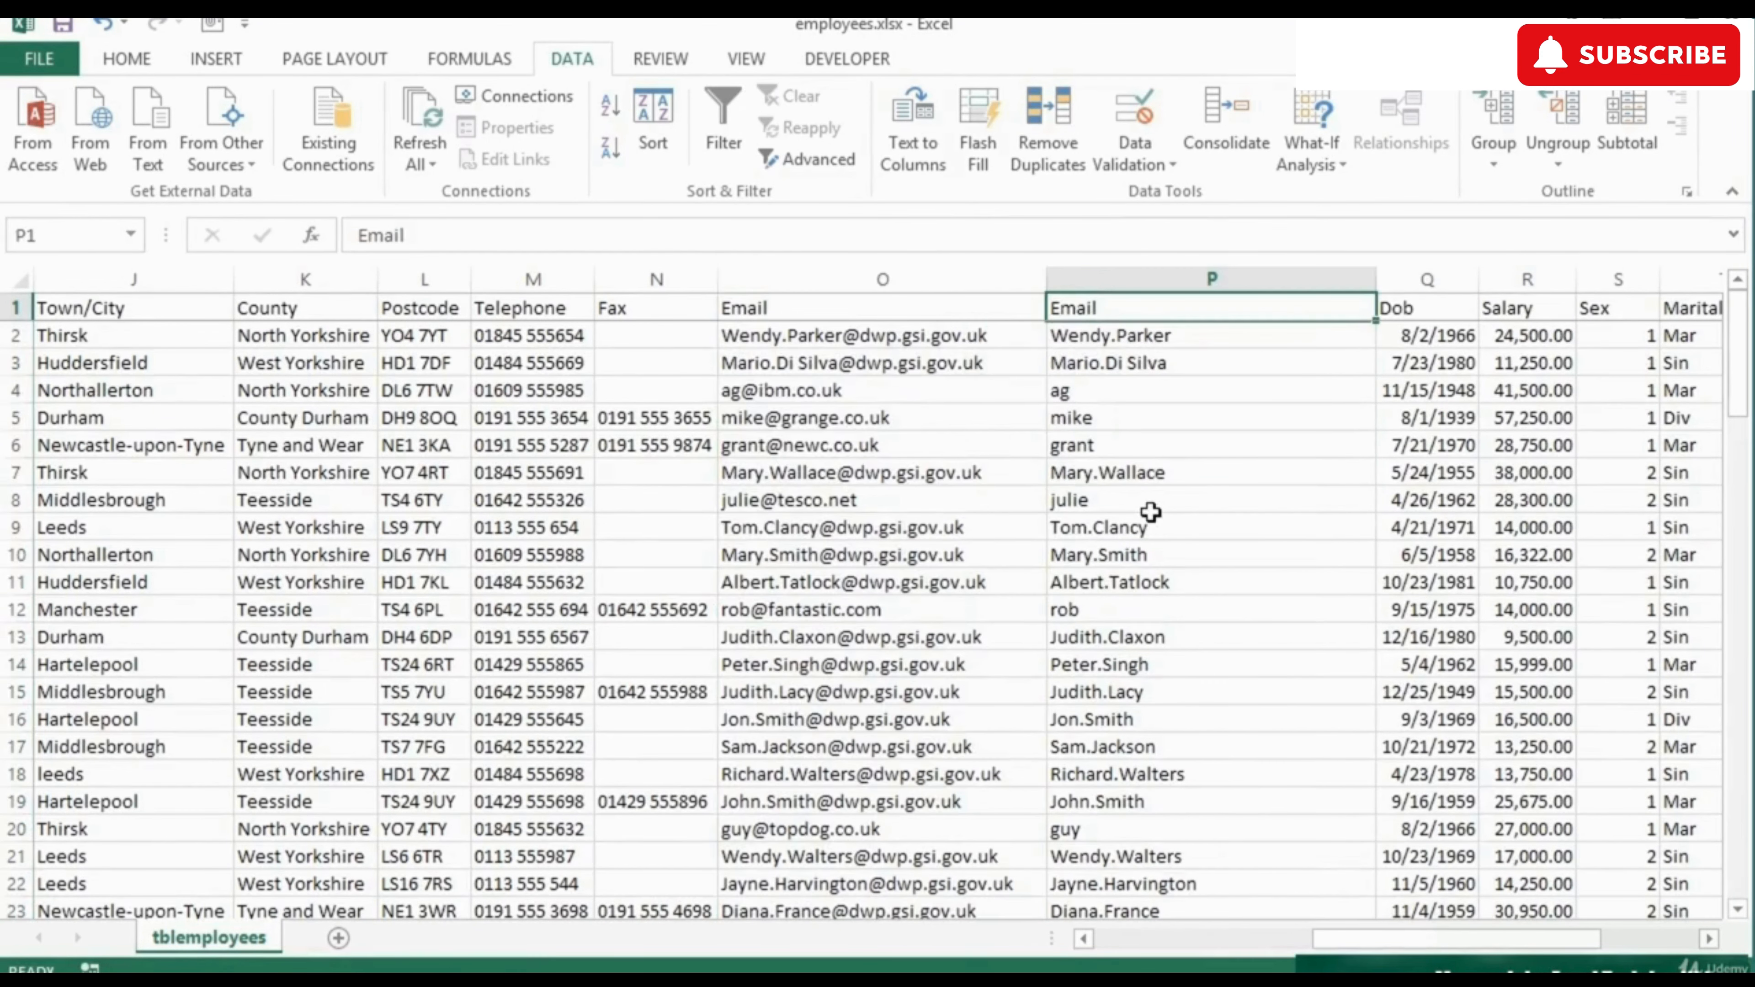
{"action": "type", "text": "Prefix"}
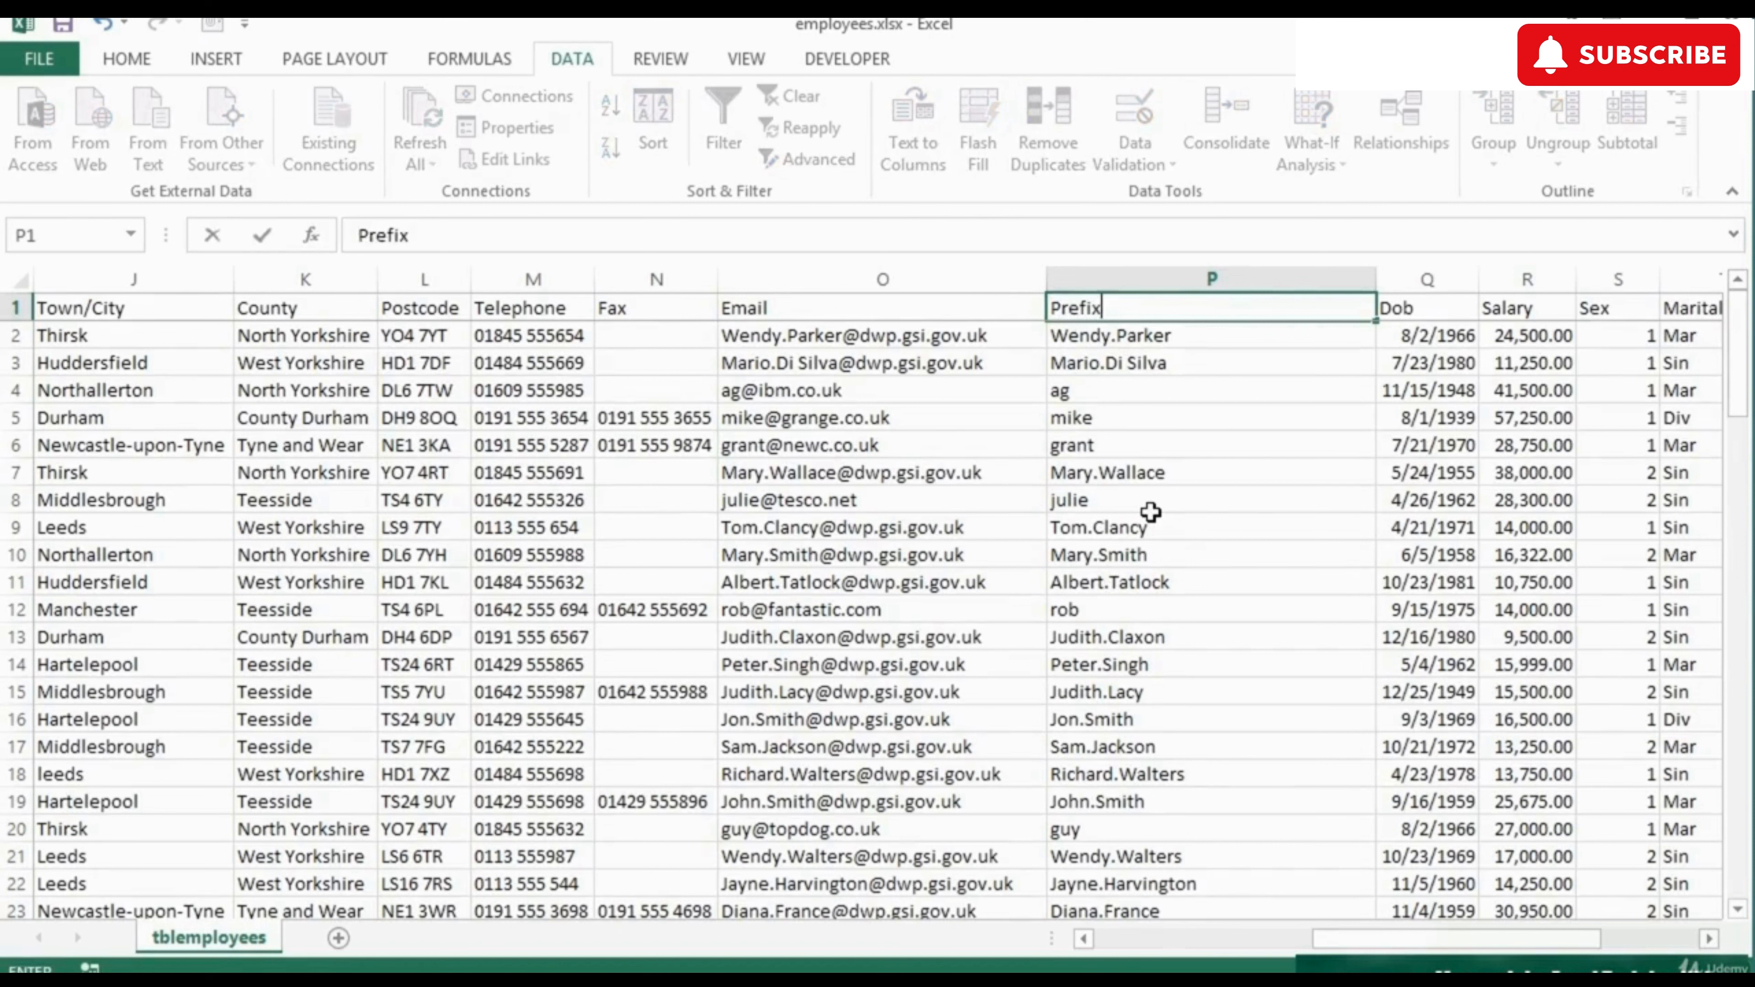
{"action": "key", "text": "Return"}
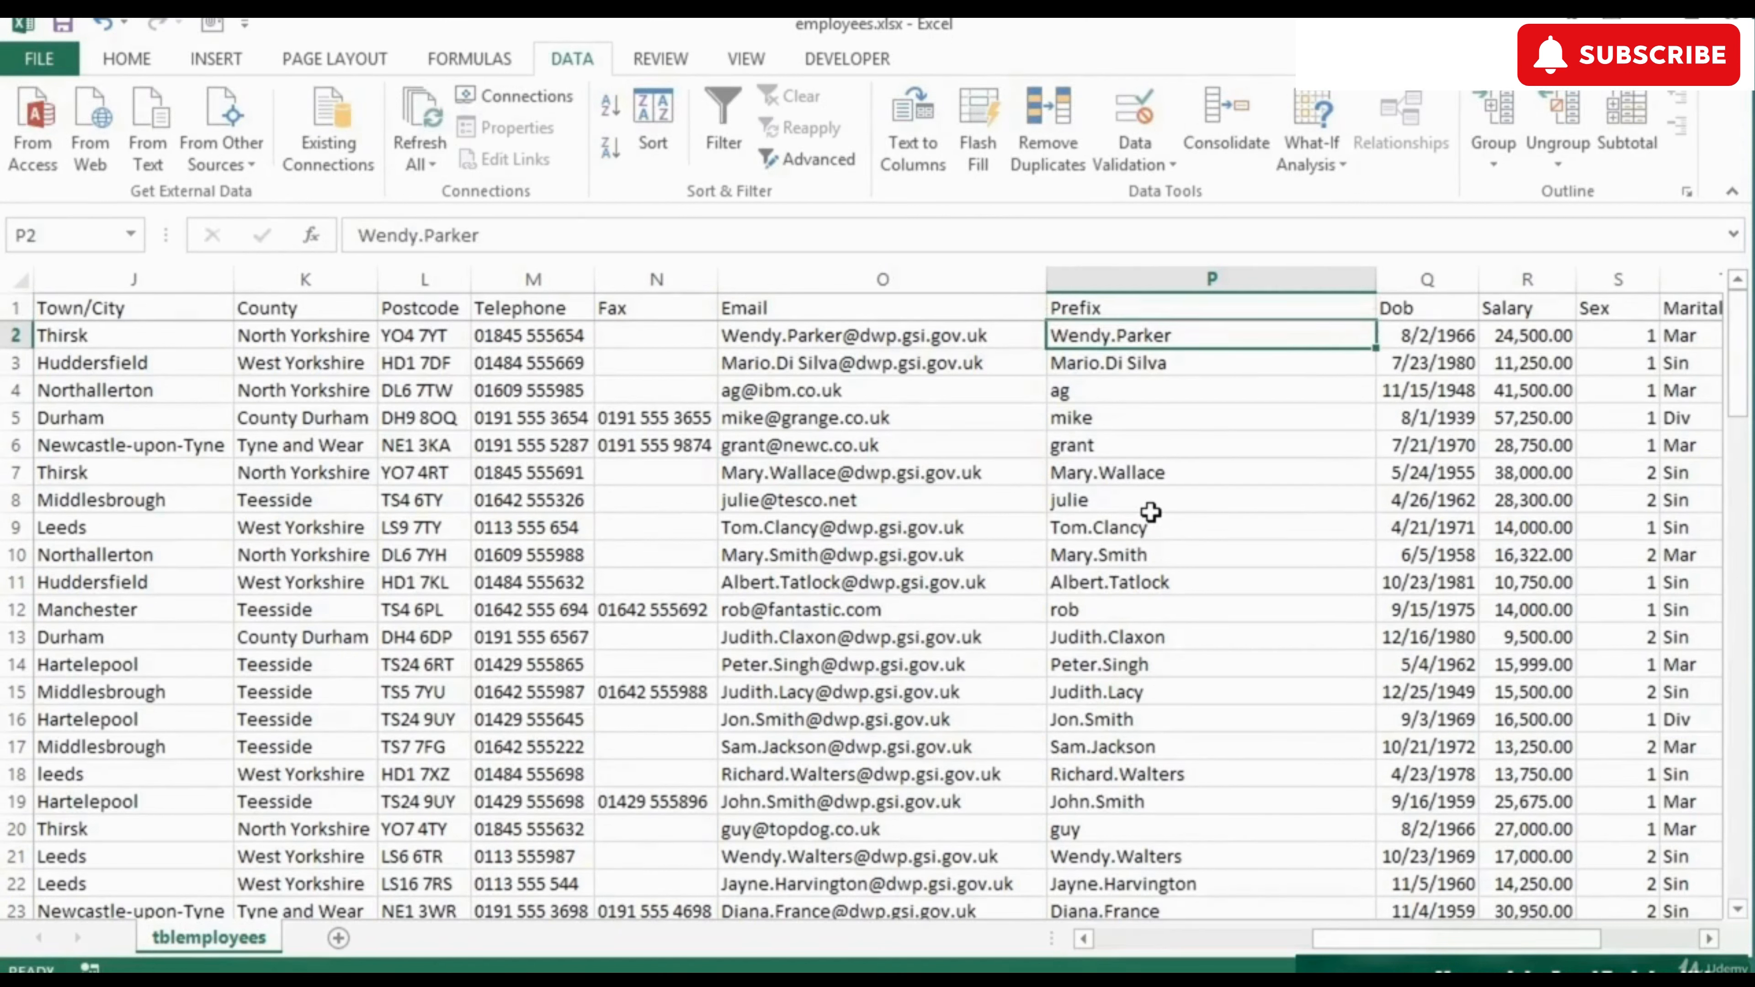
{"action": "key", "text": "Up"}
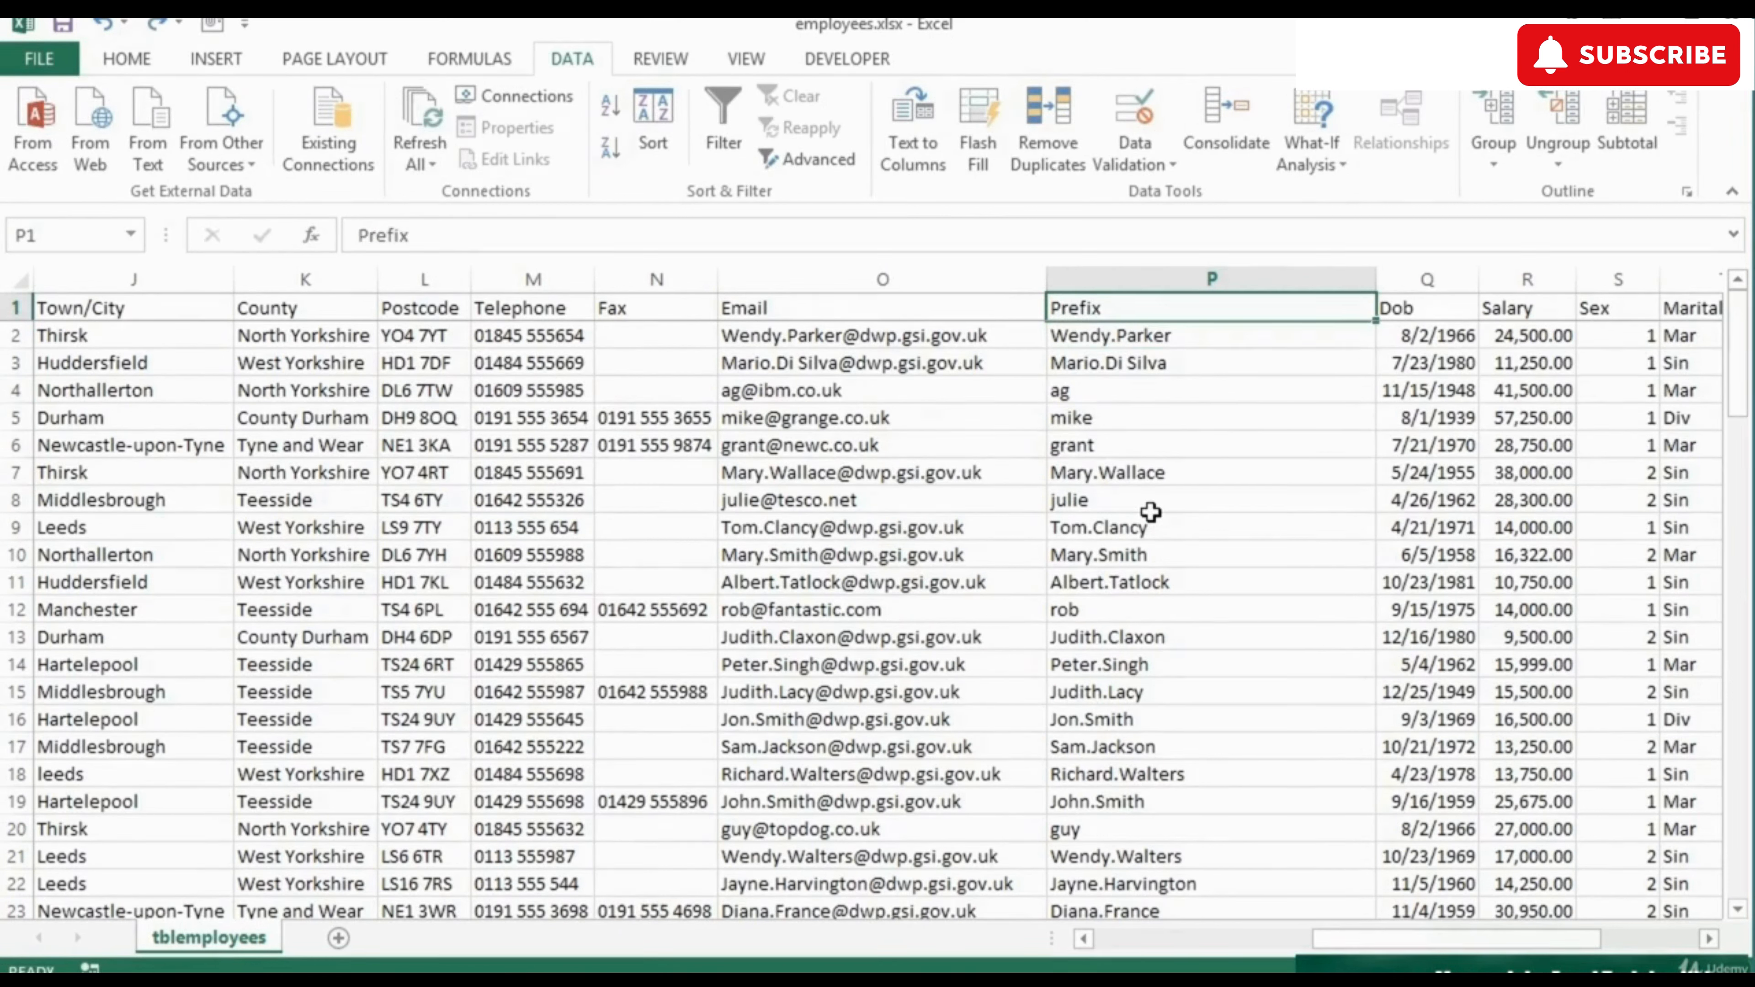